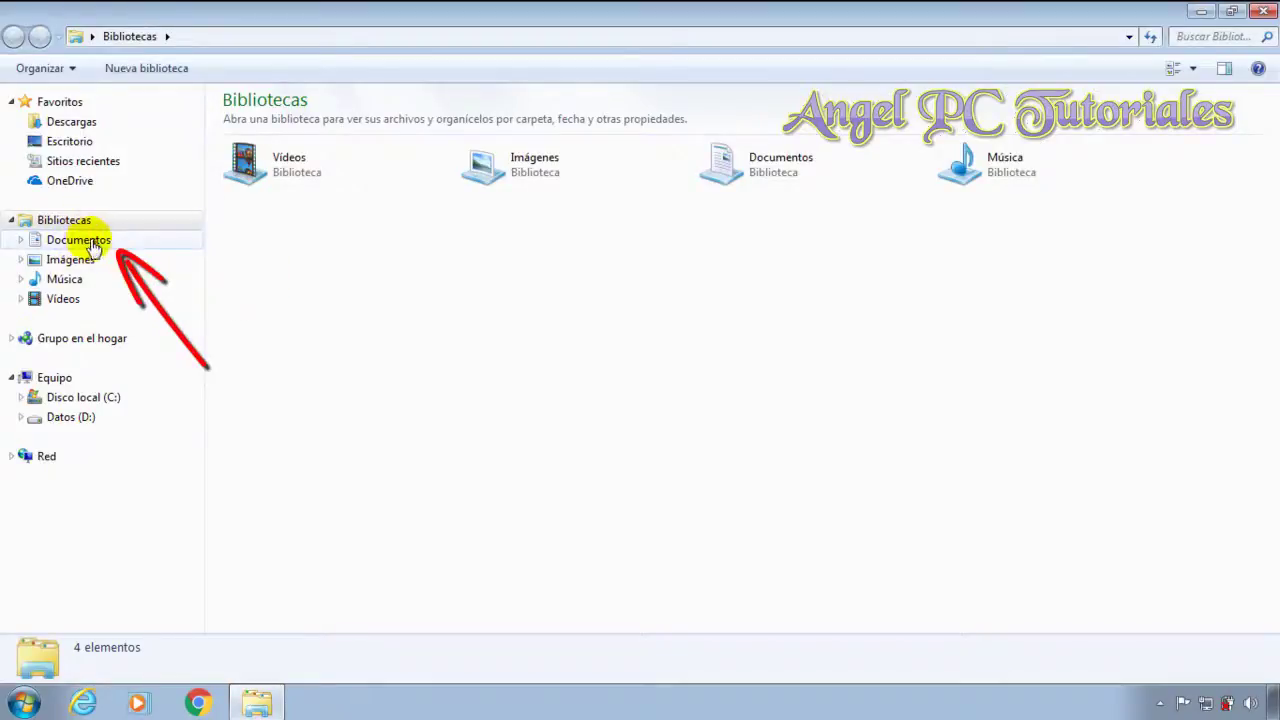
- Open the Documentos library and locate the Carpeta de prueba folder
left_click(80, 240)
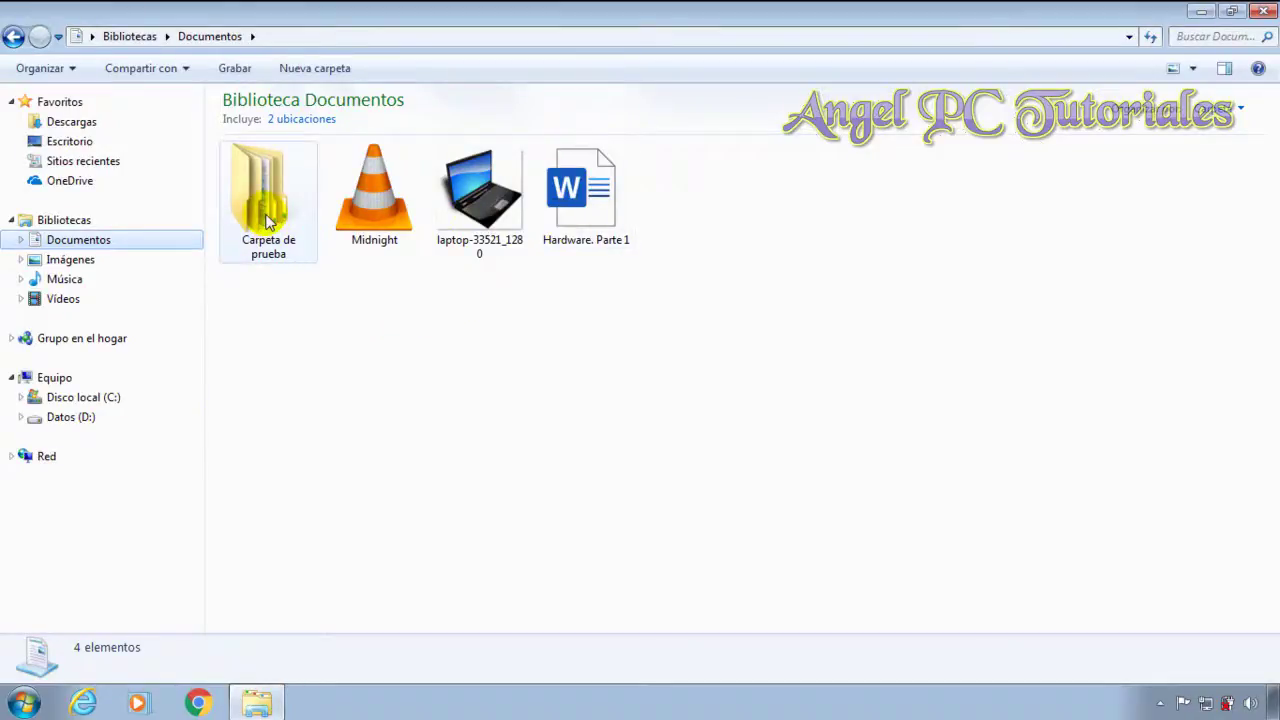
mouse_move(388, 208)
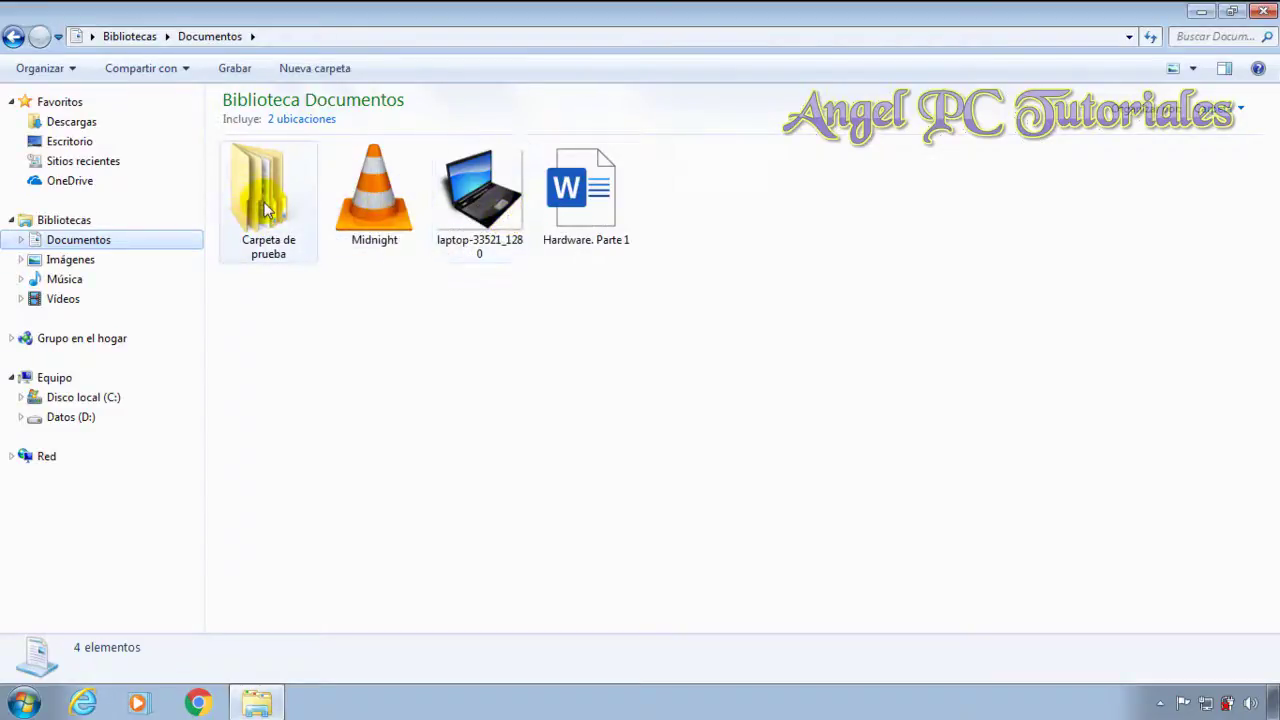
mouse_move(265, 208)
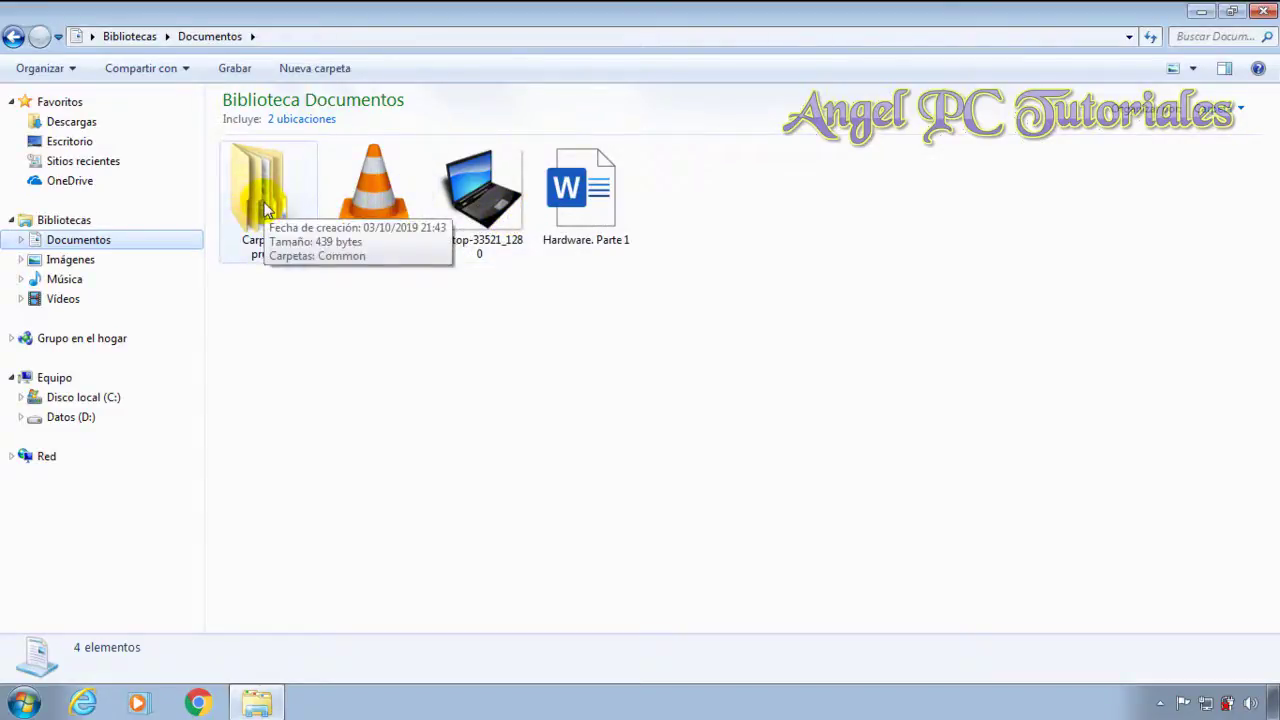
- Send the Carpeta de prueba folder to the desktop as a shortcut
right_click(265, 208)
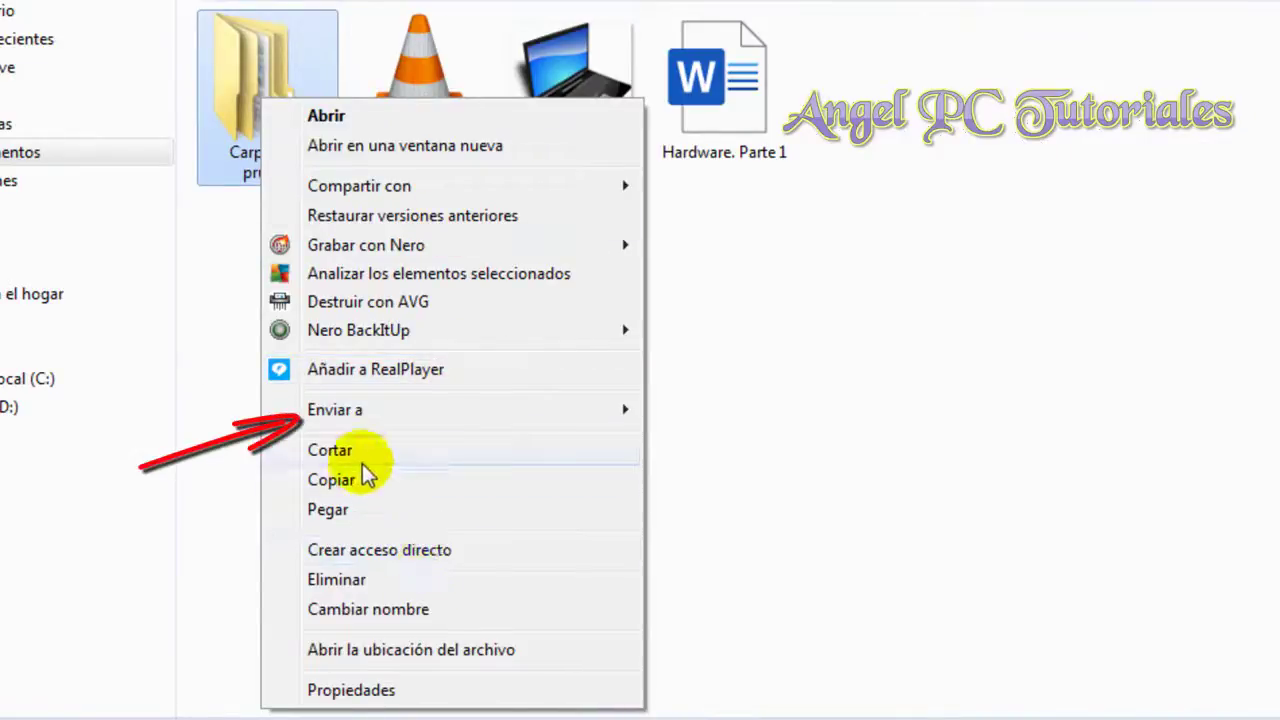
mouse_move(400, 423)
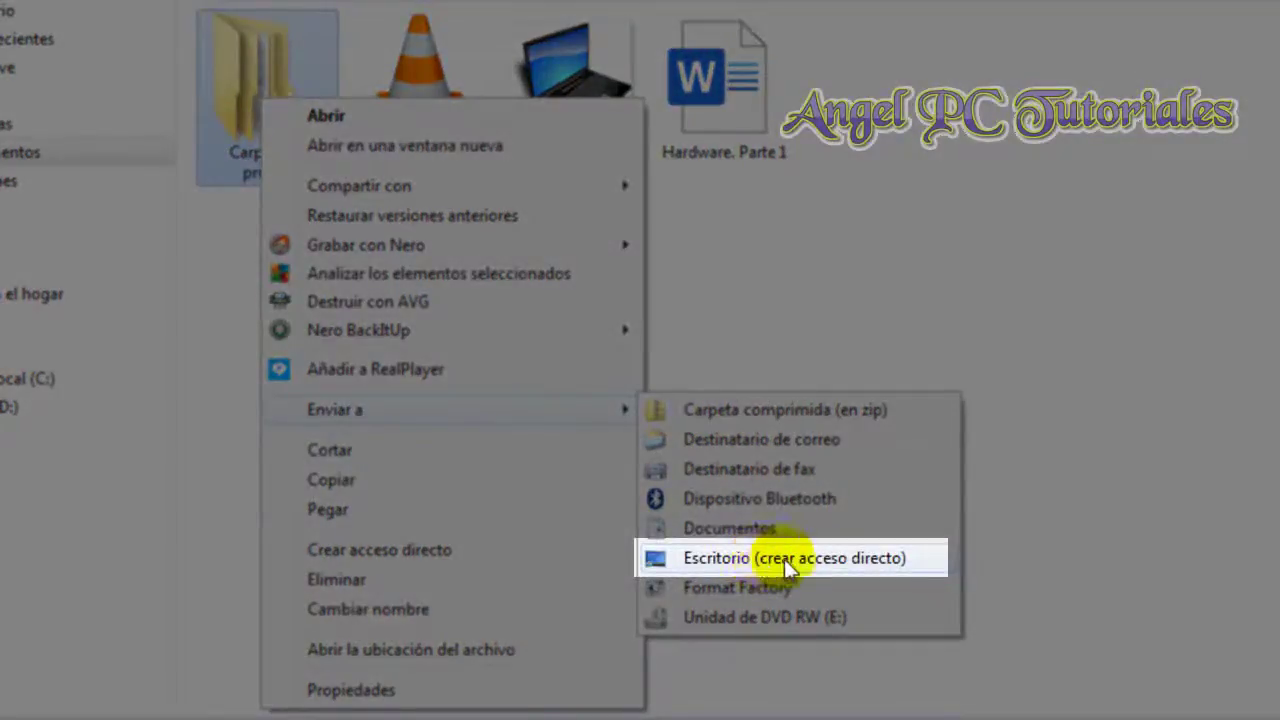
left_click(850, 567)
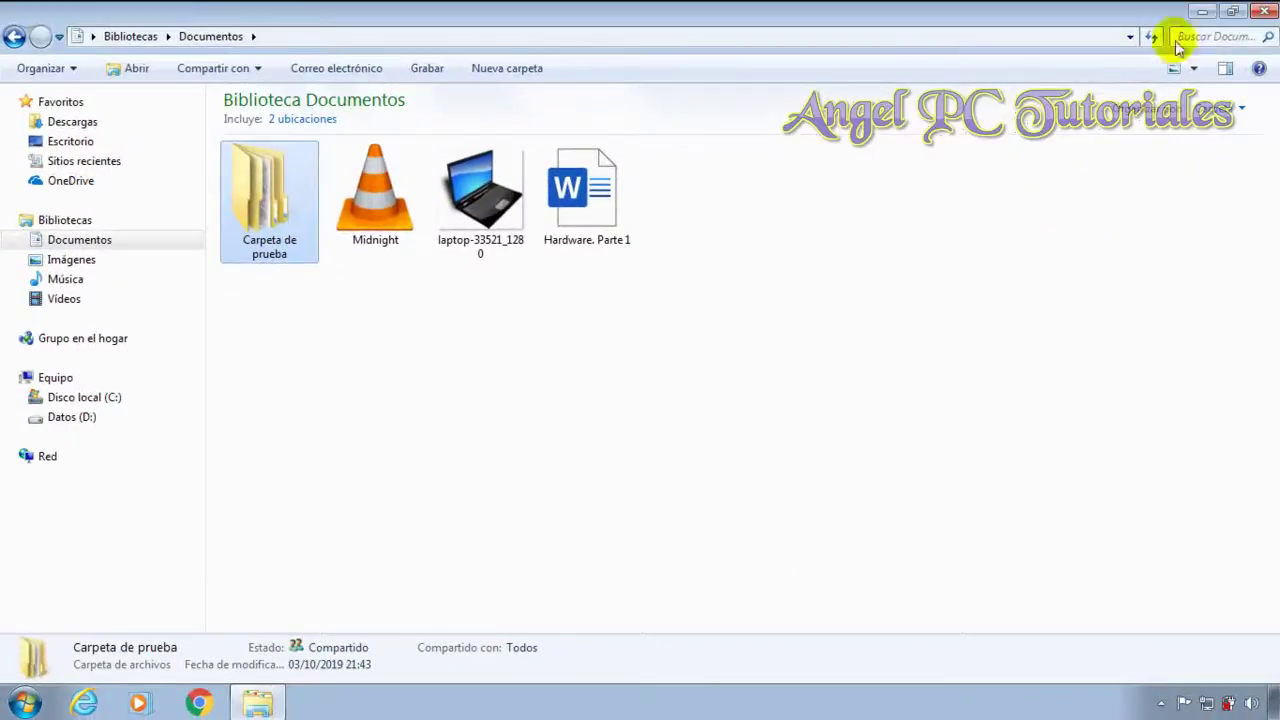
- Show the desktop and move the Carpeta de prueba shortcut further down, away from the row of existing icons
left_click(1199, 14)
left_click_drag(40, 125, 59, 226)
left_click(145, 365)
left_click(65, 243)
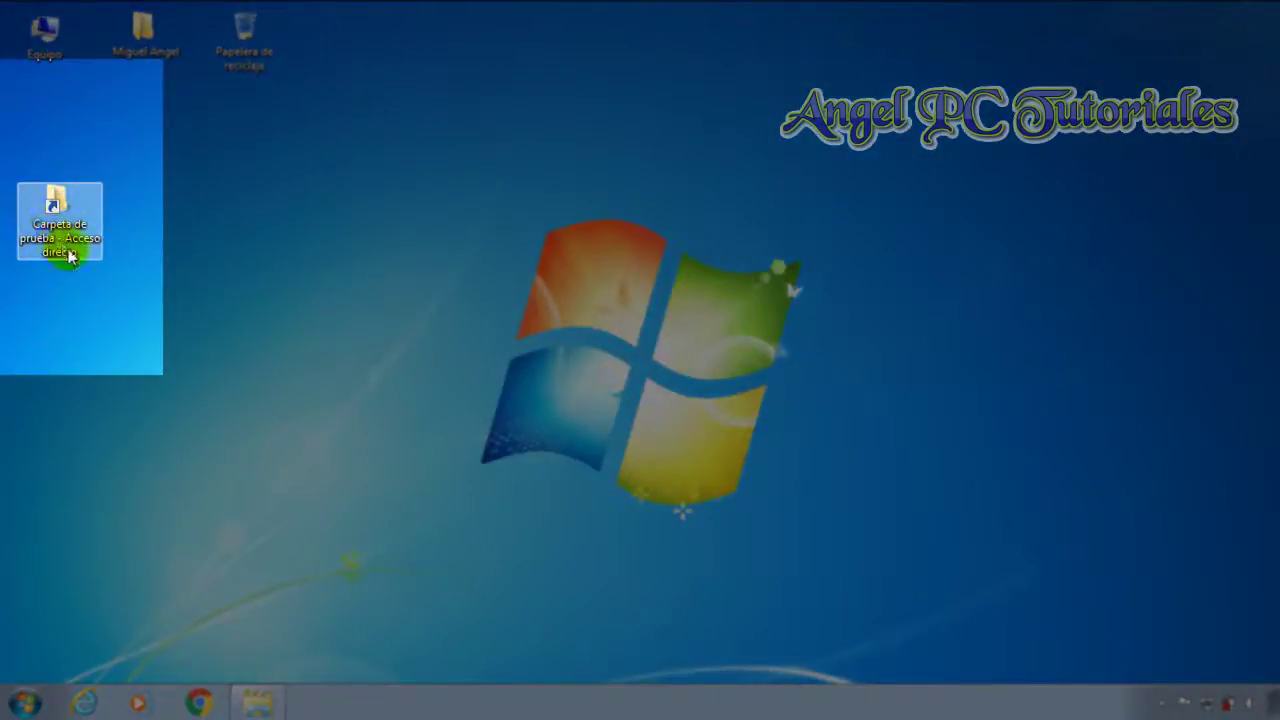
left_click(235, 429)
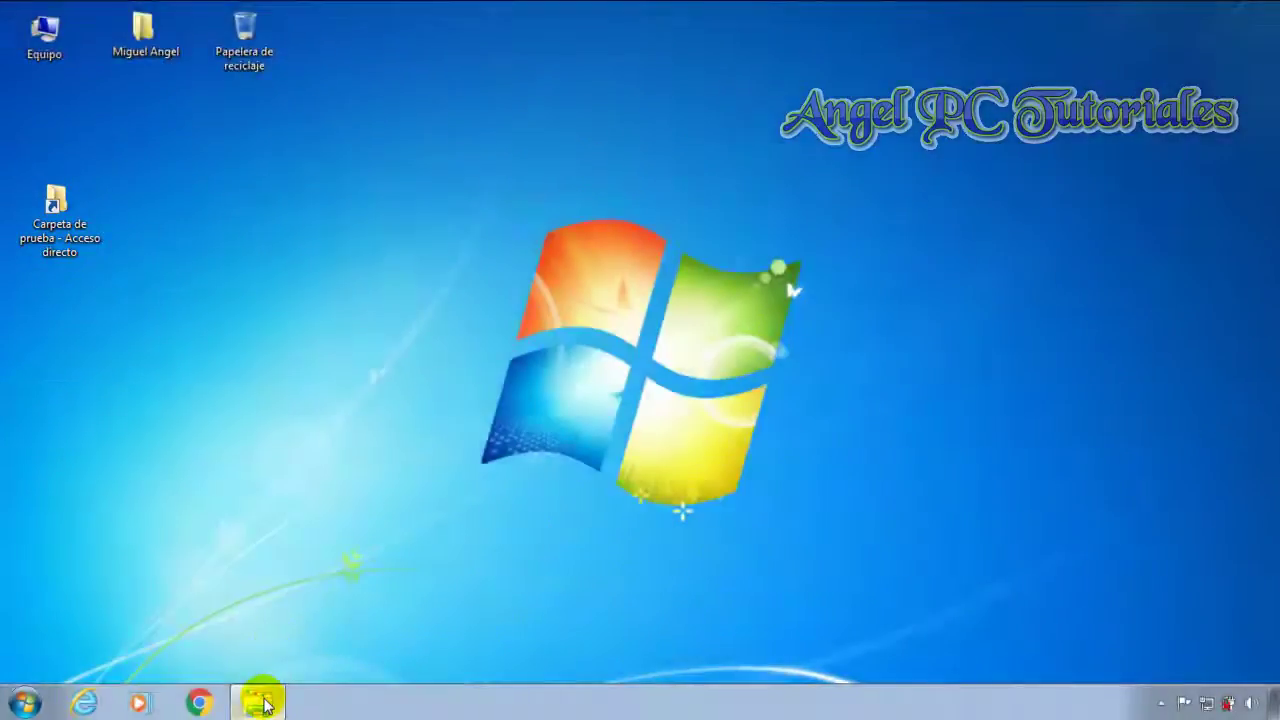
- Return to the Documentos library and send the Midnight audio file to the desktop as a shortcut
left_click(265, 705)
left_click(371, 200)
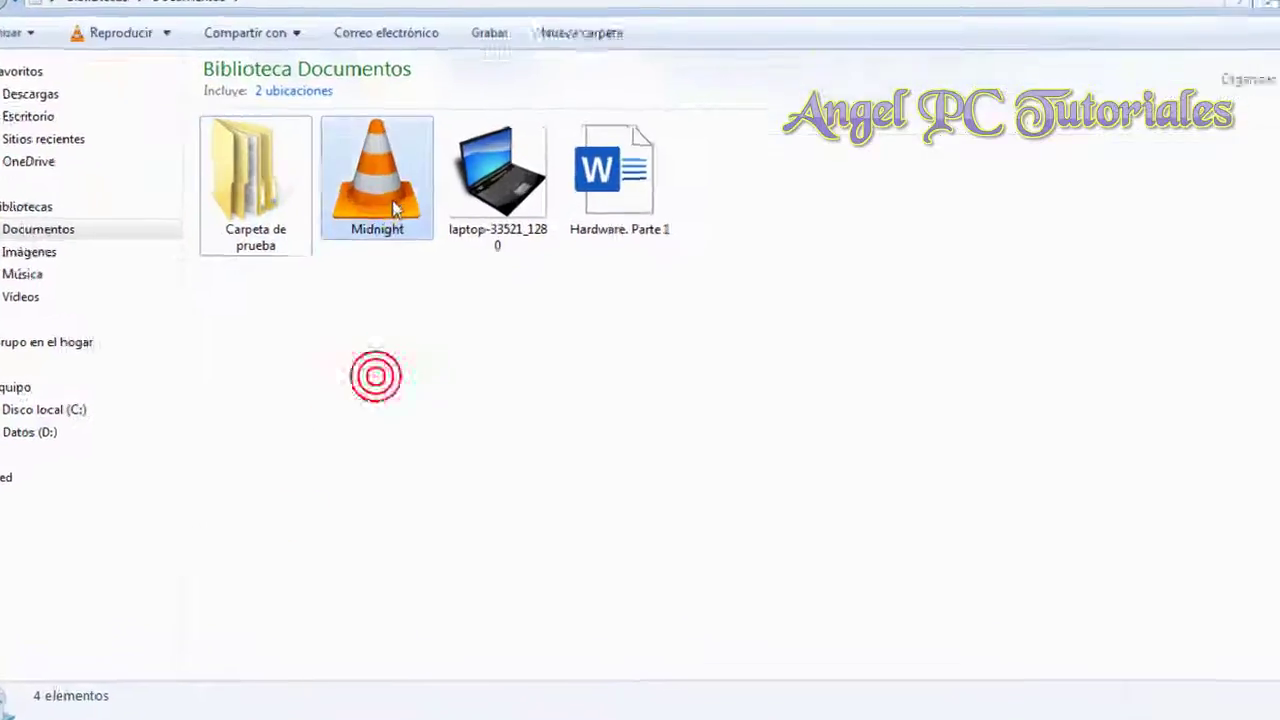
right_click(399, 180)
mouse_move(766, 586)
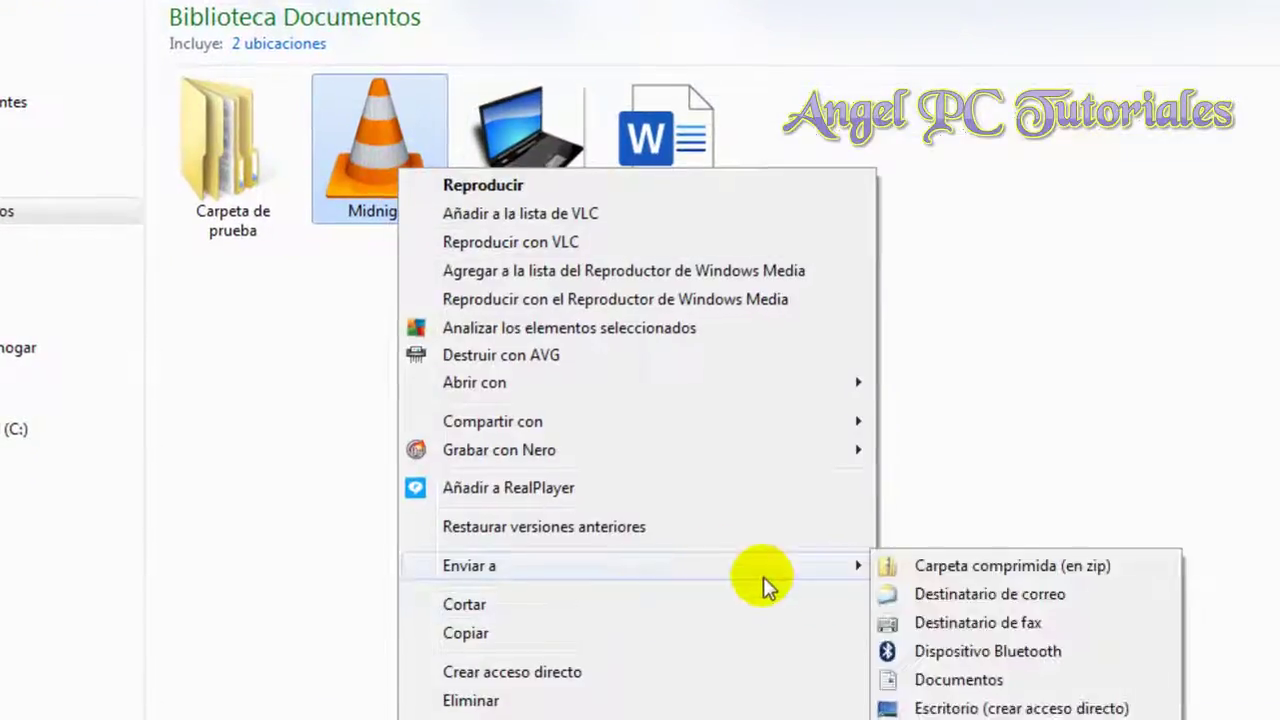
left_click(934, 647)
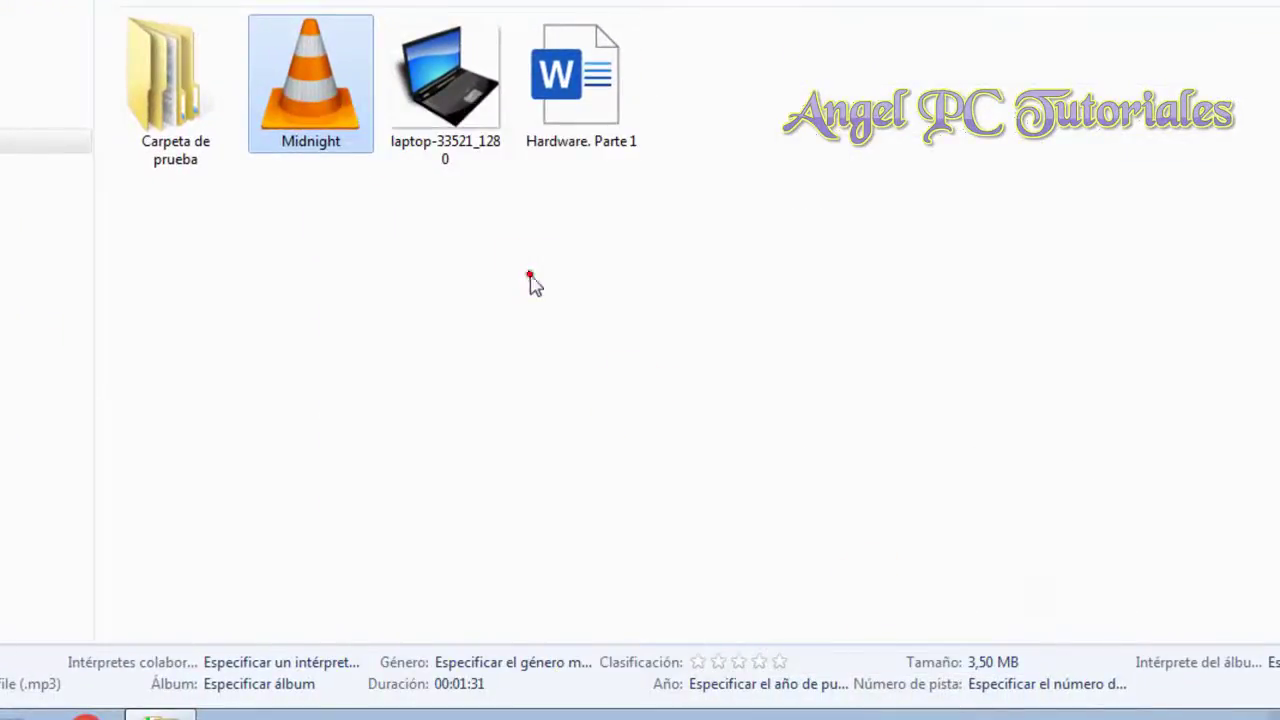
- Send the laptop-33521_1280 image to the desktop as a shortcut
left_click(484, 151)
right_click(450, 122)
mouse_move(766, 466)
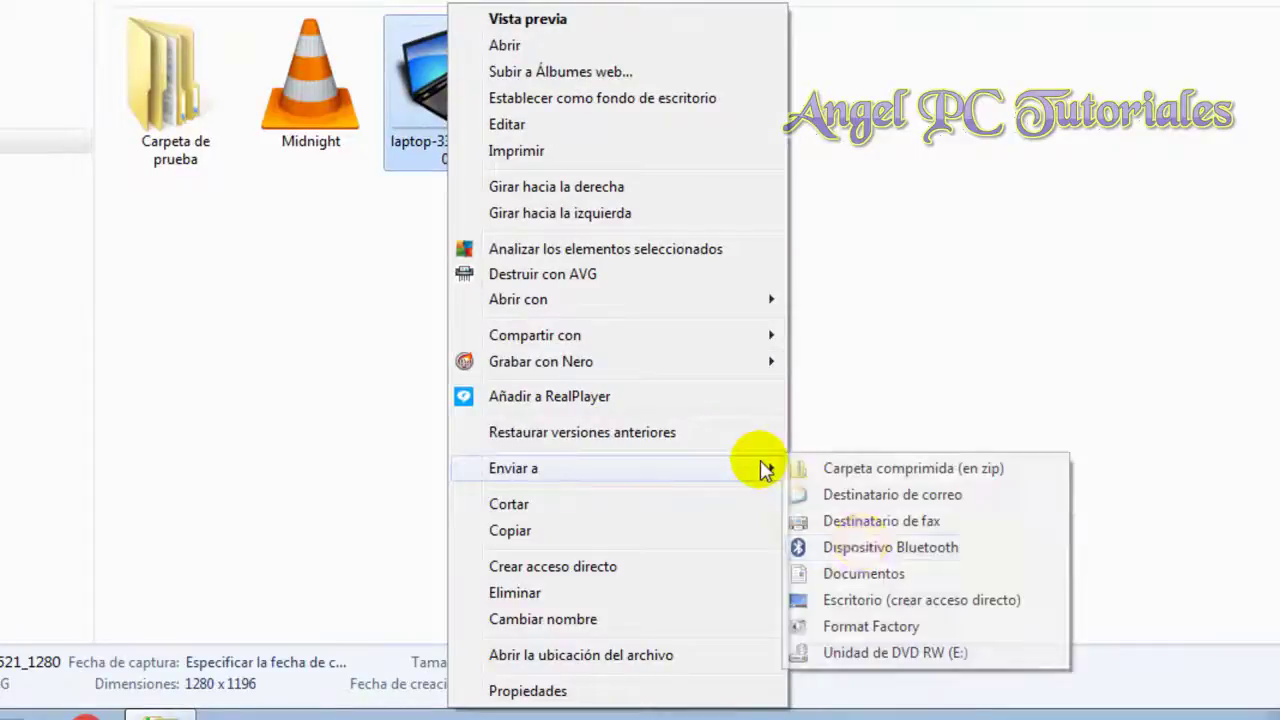
left_click(889, 600)
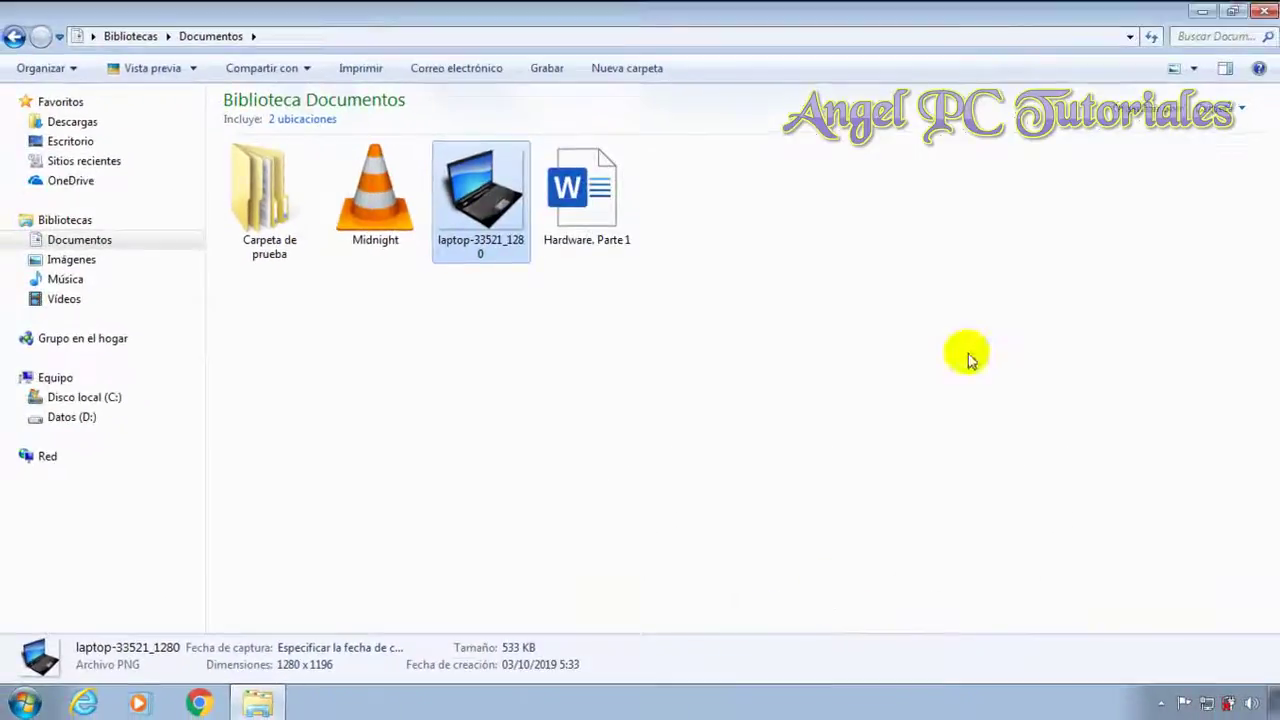
- Show the desktop and delete the Carpeta de prueba, Midnight and laptop-33521_1280 shortcuts
left_click(1197, 12)
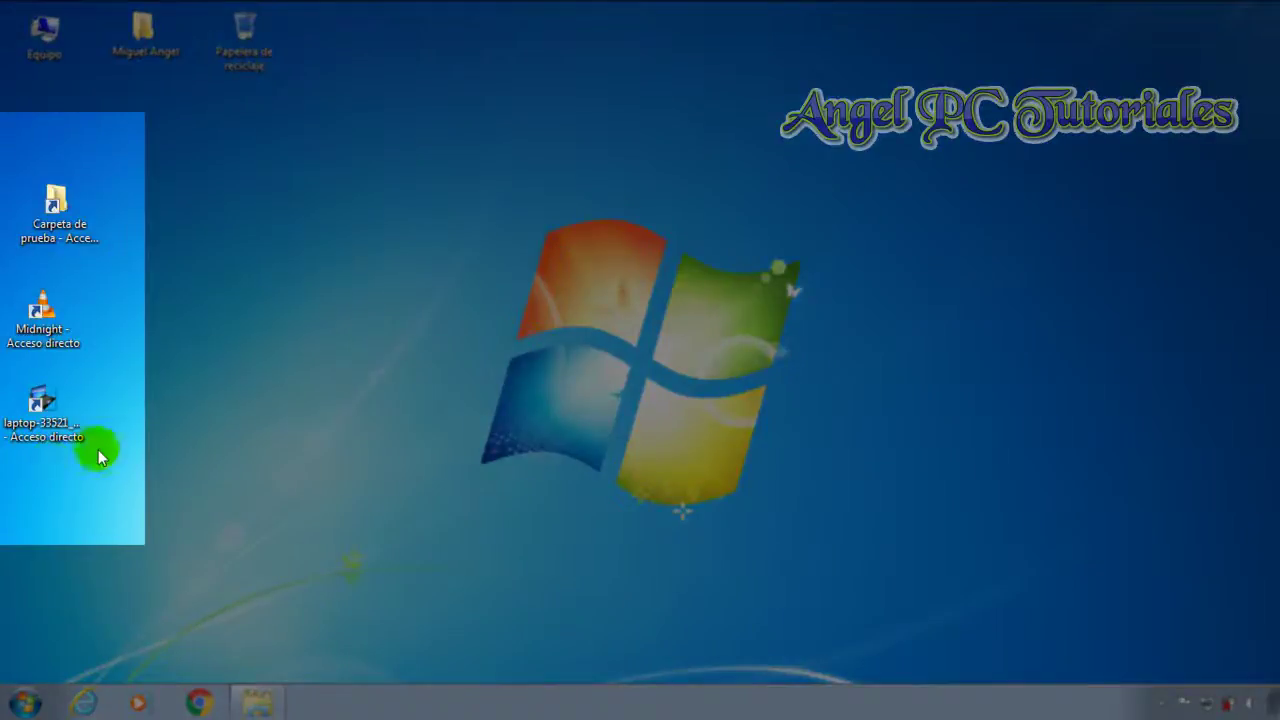
left_click_drag(96, 450, 40, 236)
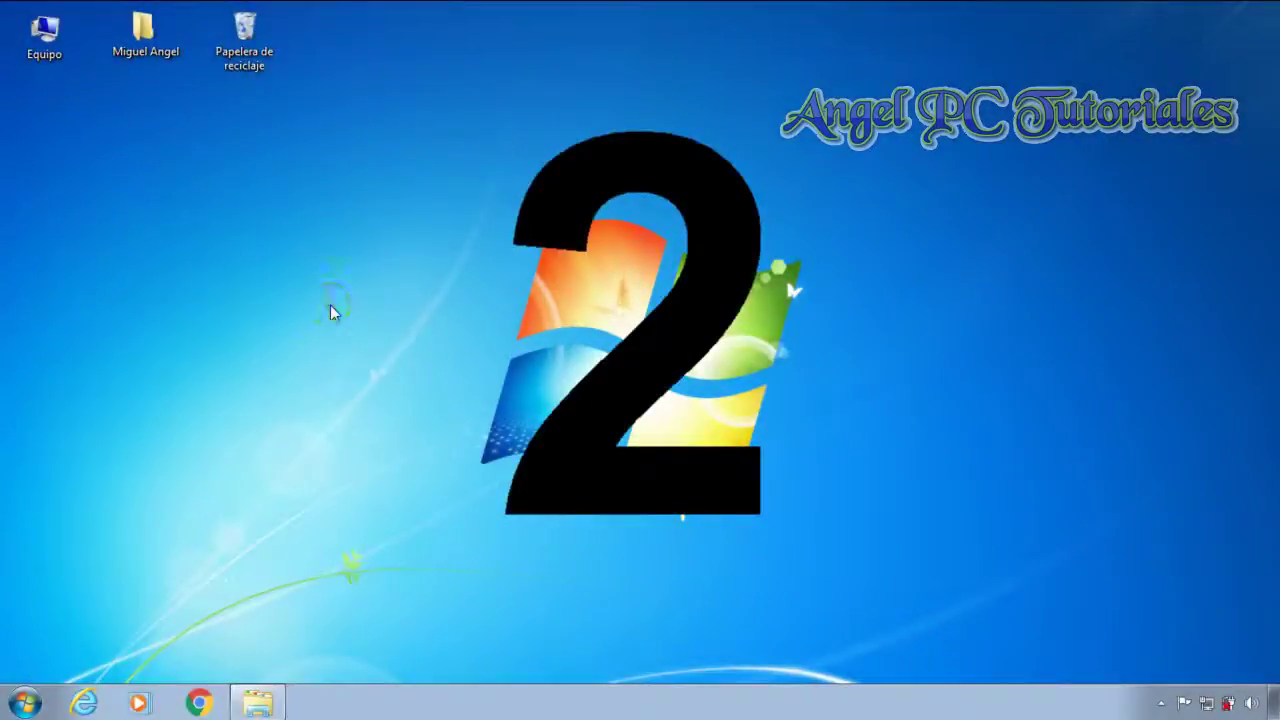
left_click(330, 305)
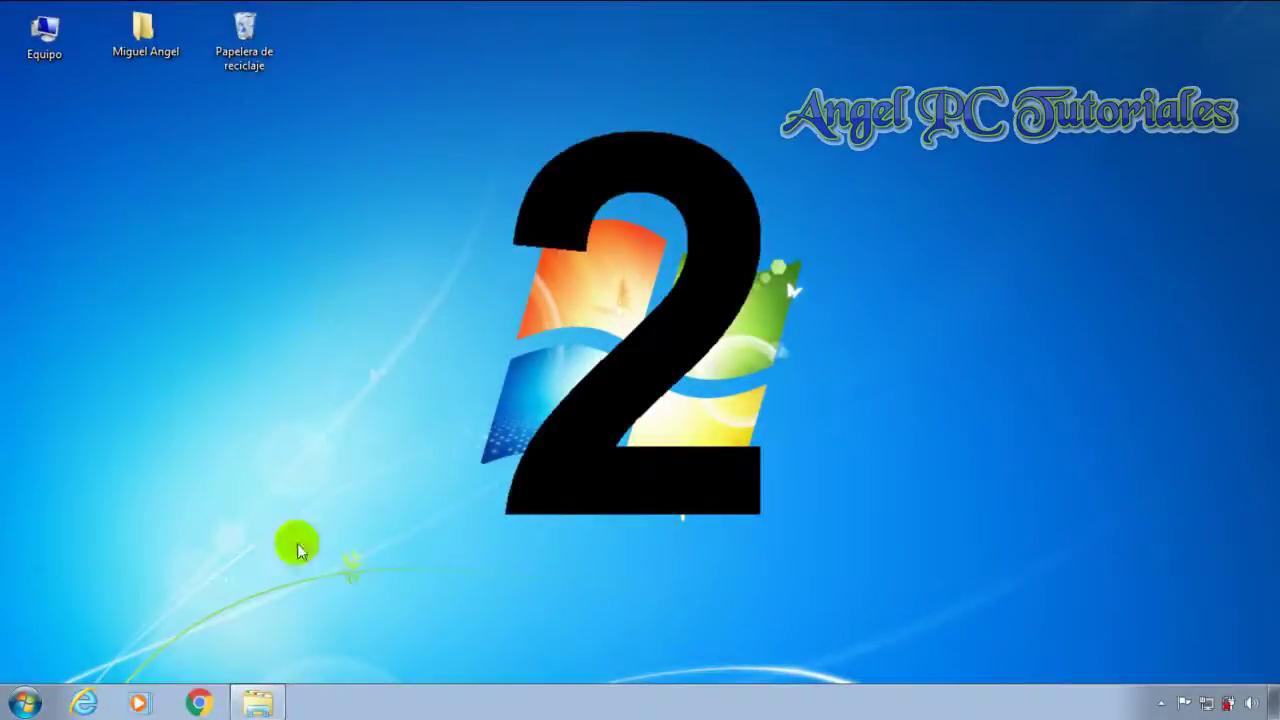
- Return to the Documentos library and copy the Carpeta de prueba folder
left_click(260, 702)
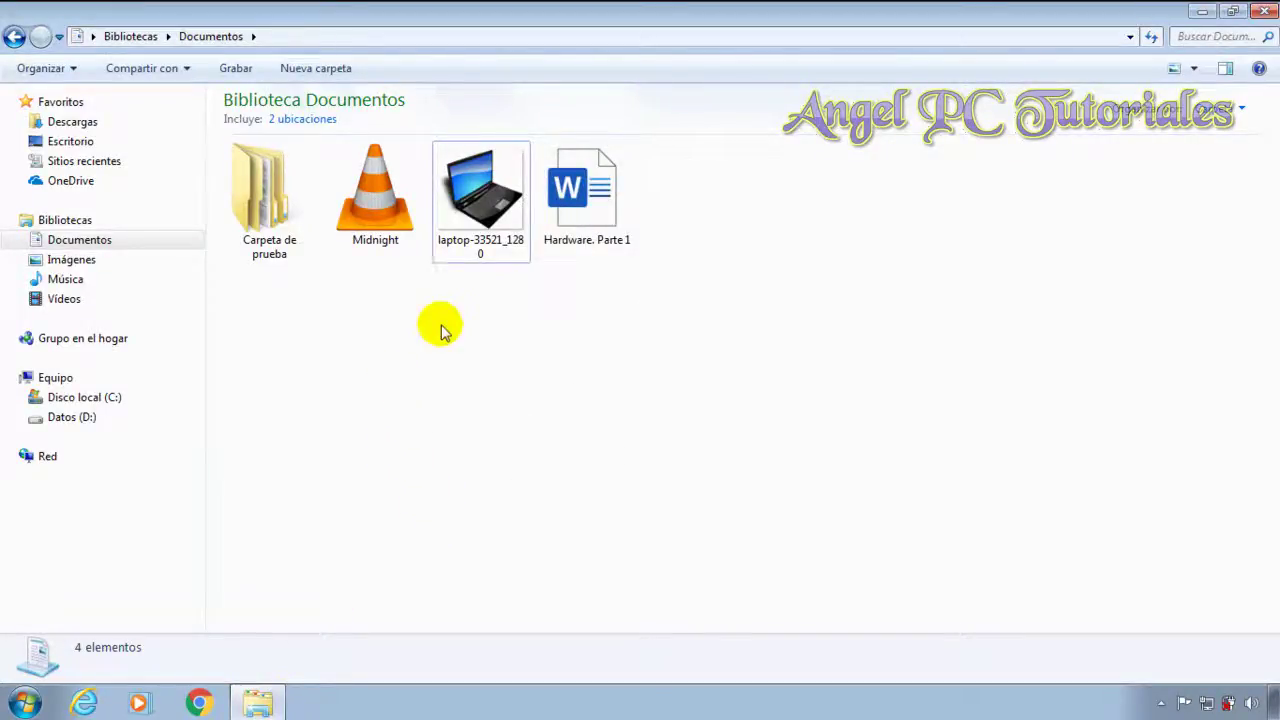
left_click(270, 240)
right_click(279, 240)
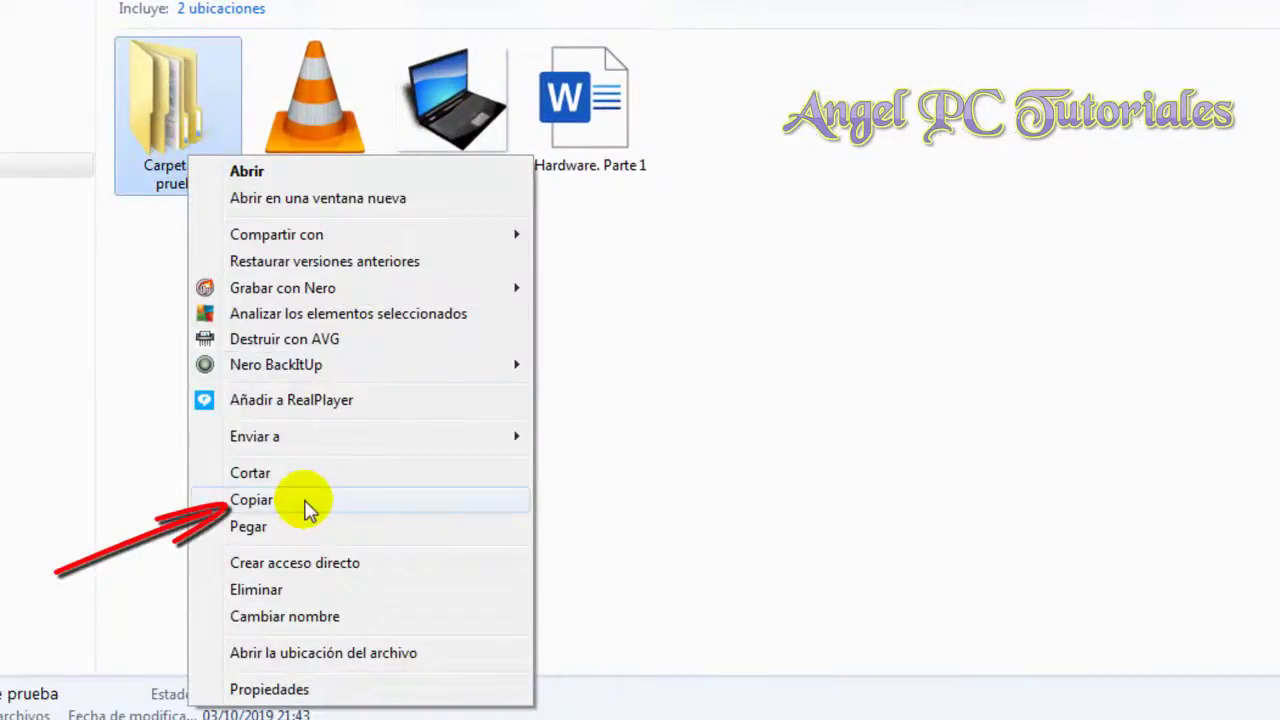
left_click(308, 510)
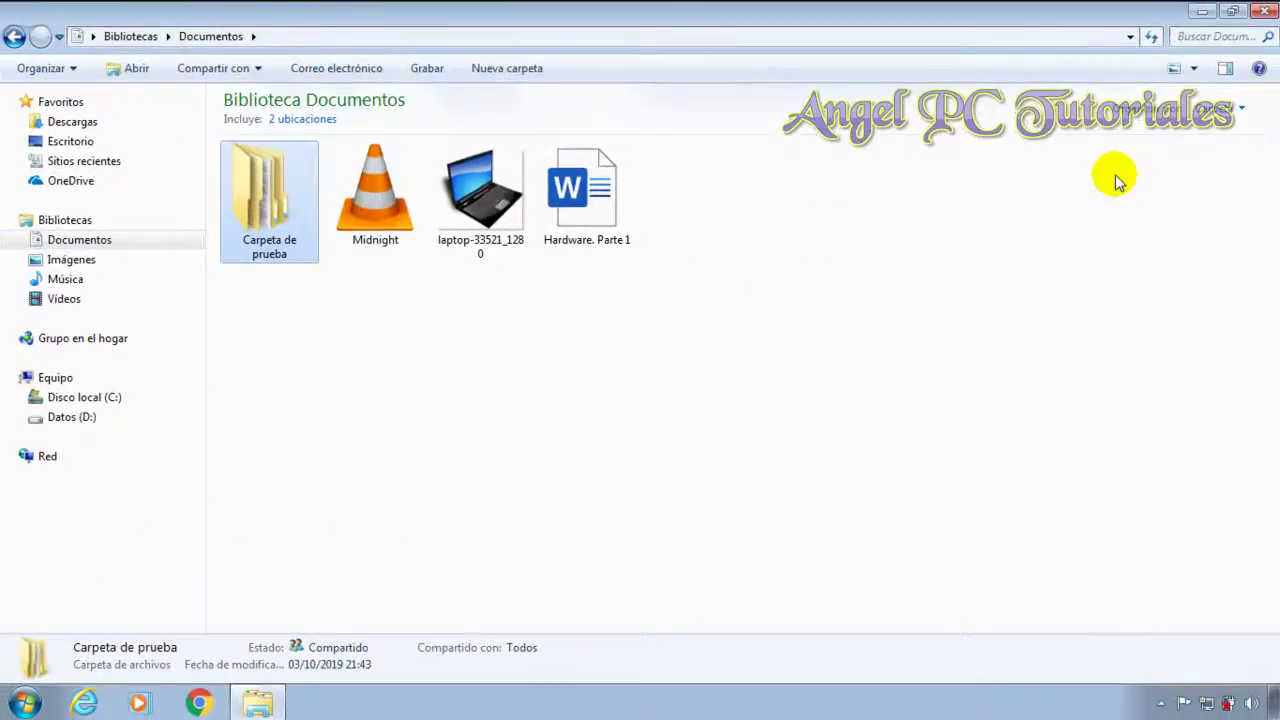
- Paste the copied Carpeta de prueba folder onto an empty area of the desktop as a shortcut
left_click(1204, 10)
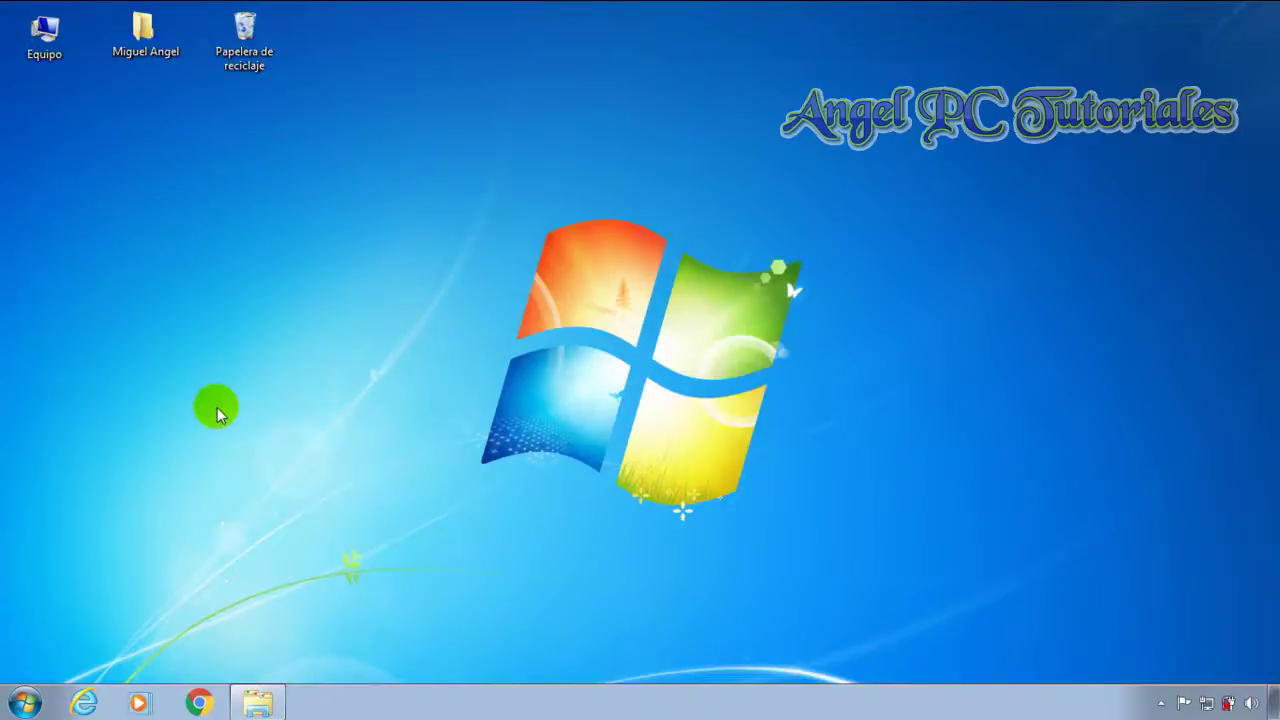
right_click(217, 407)
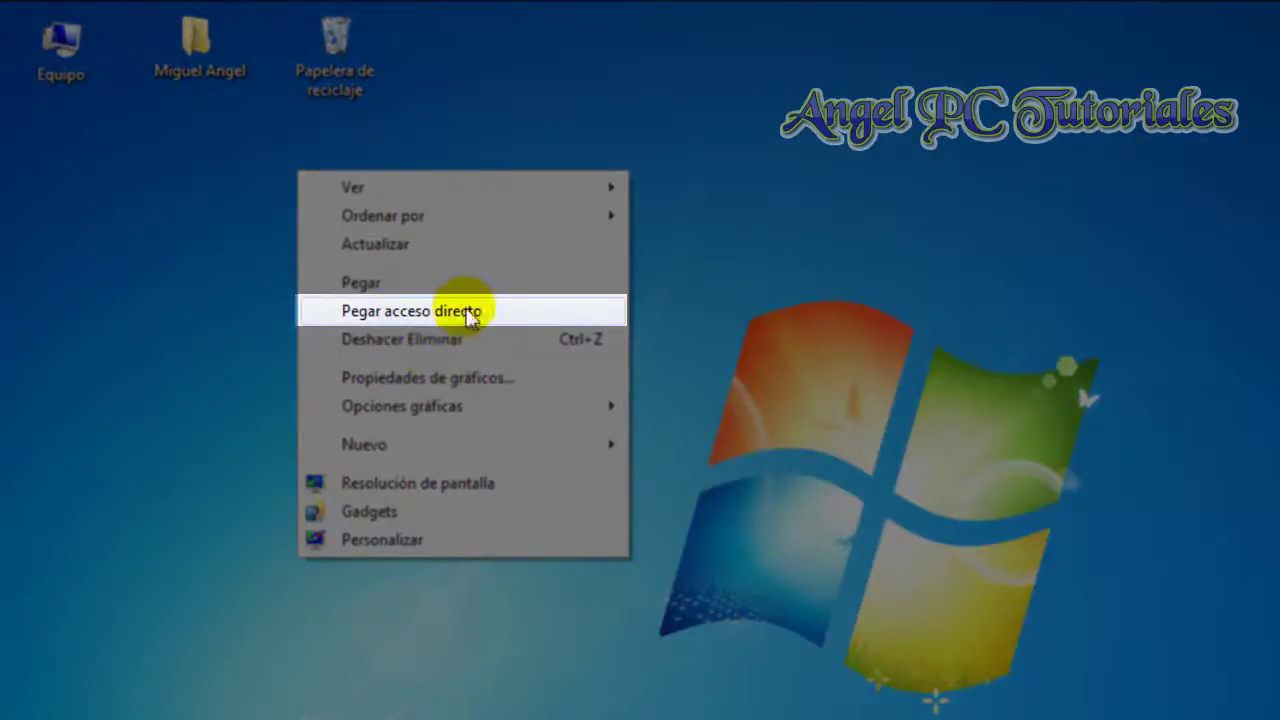
left_click(476, 312)
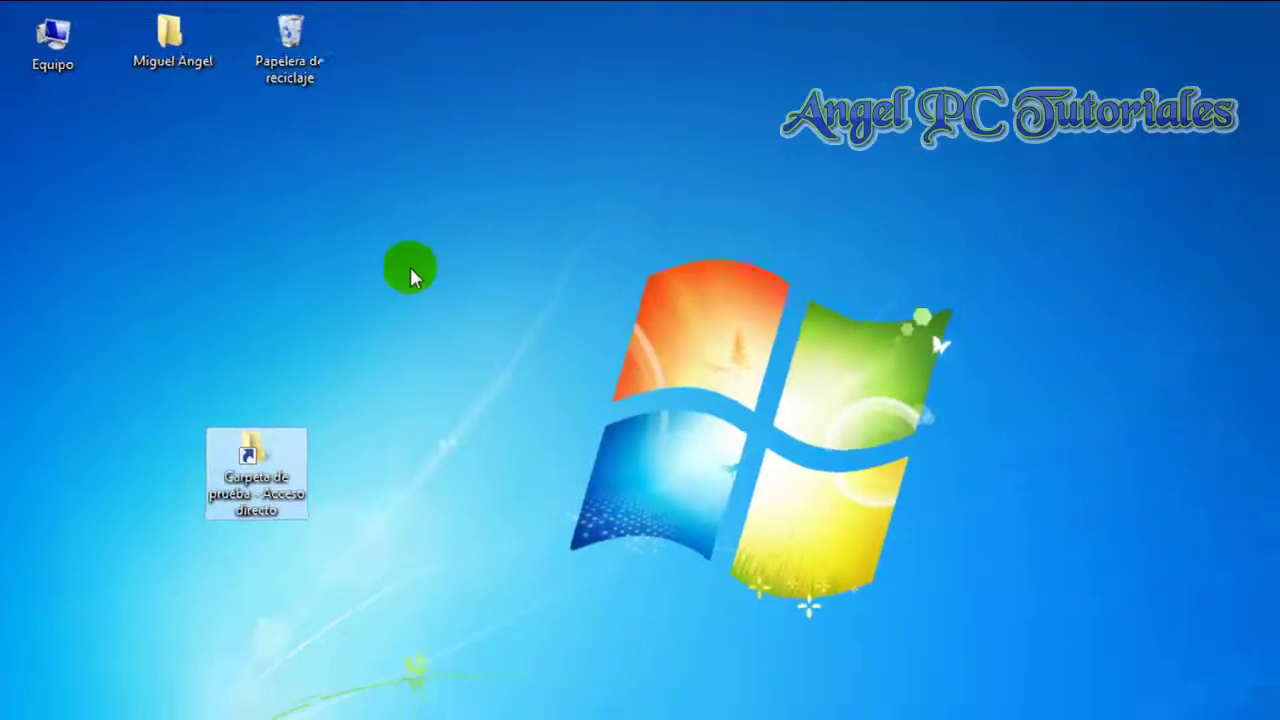
left_click(339, 484)
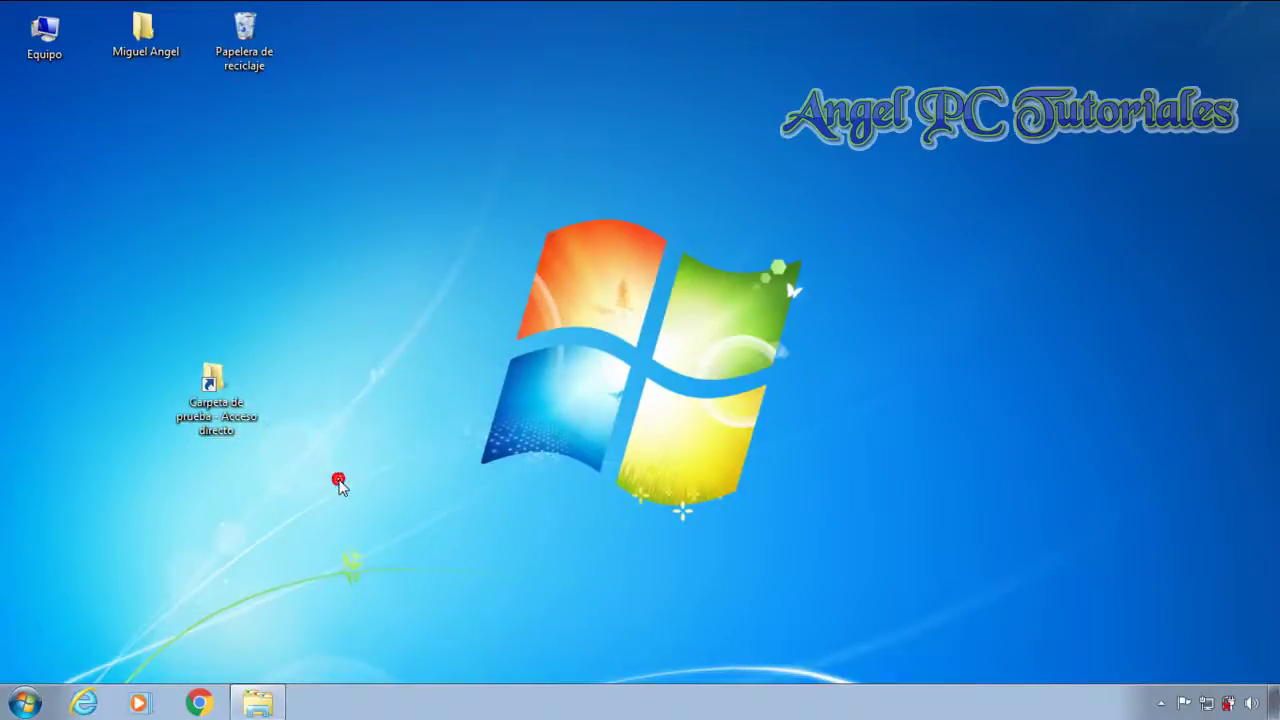
- Copy the Midnight and laptop-33521_1280 files together from the Documentos library
left_click(260, 704)
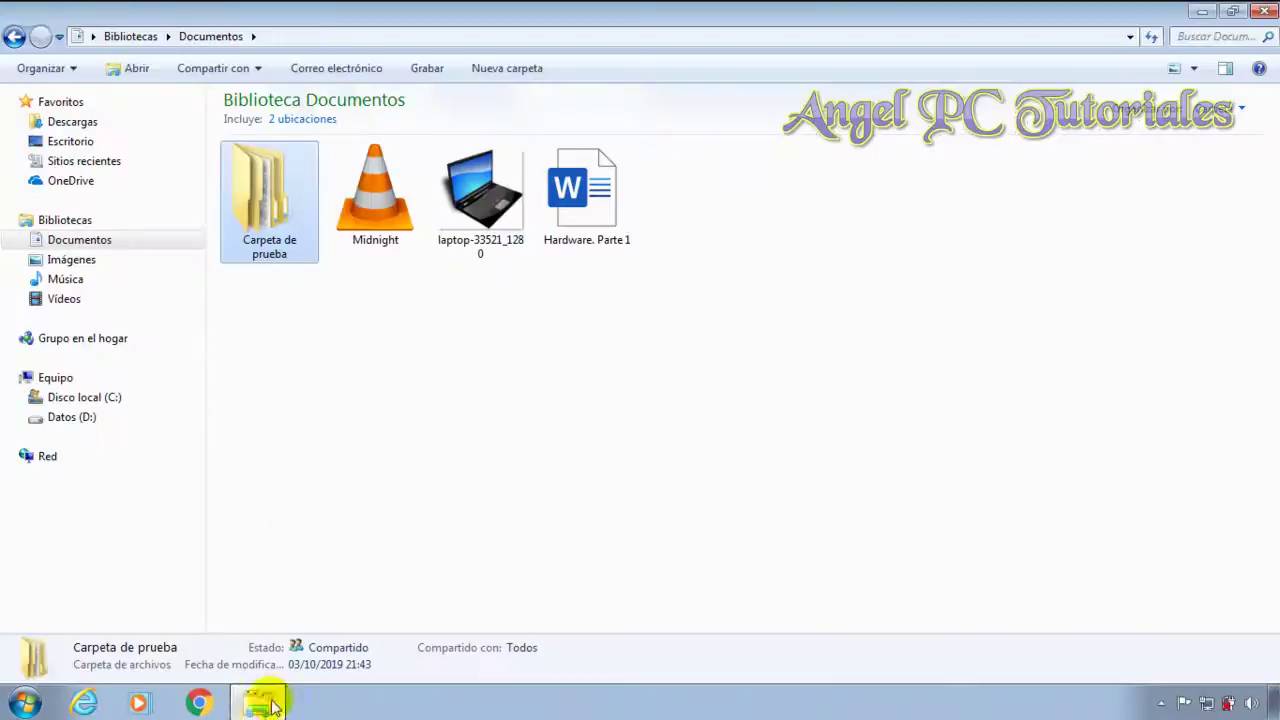
left_click(410, 412)
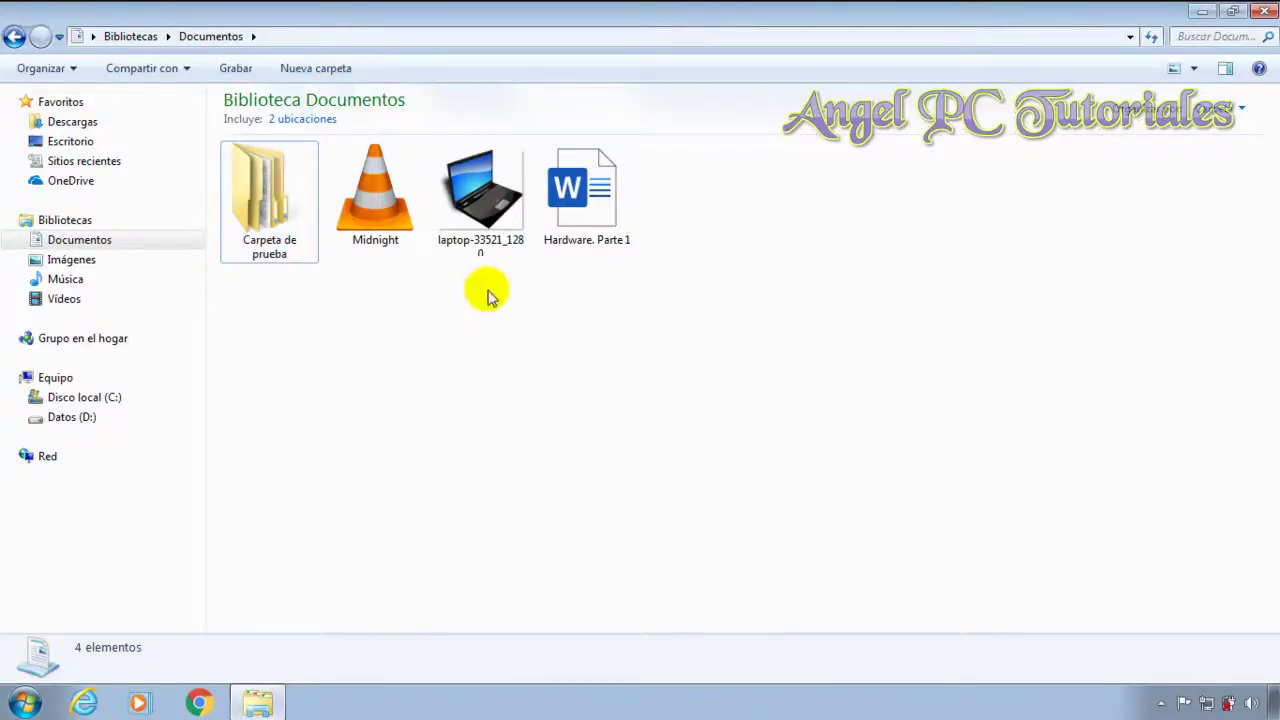
left_click_drag(501, 279, 391, 212)
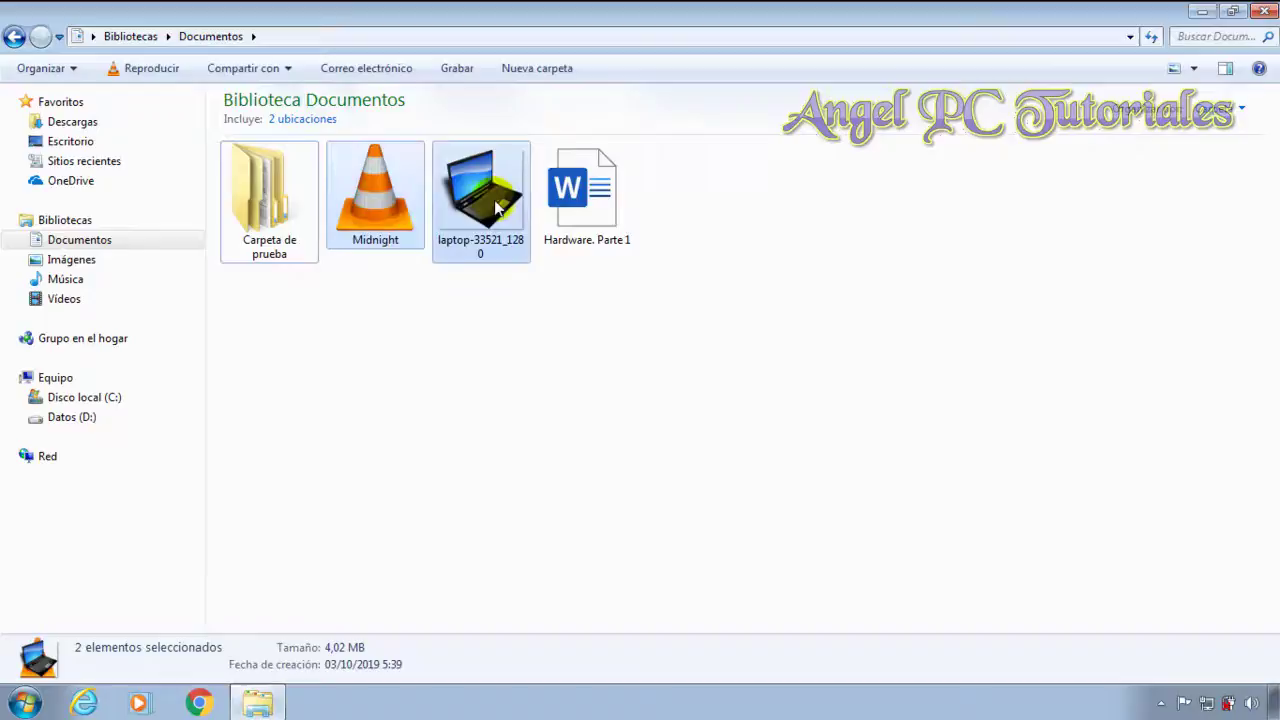
right_click(396, 212)
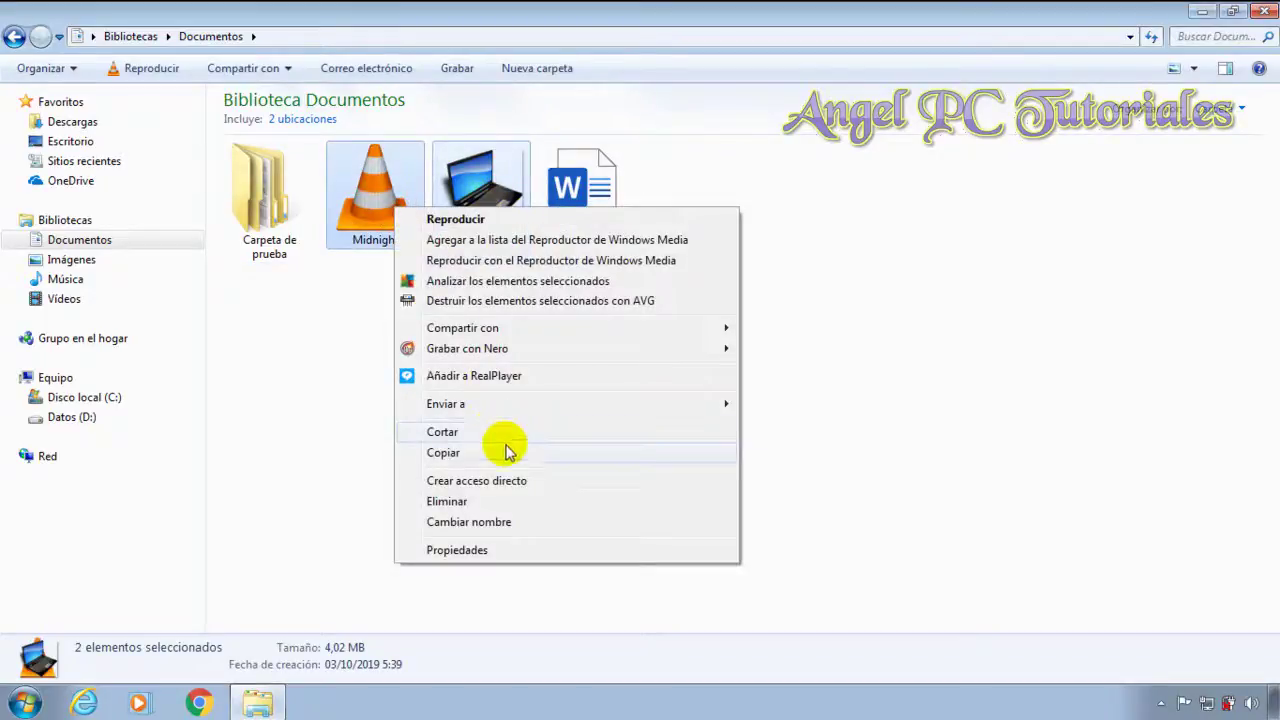
left_click(505, 451)
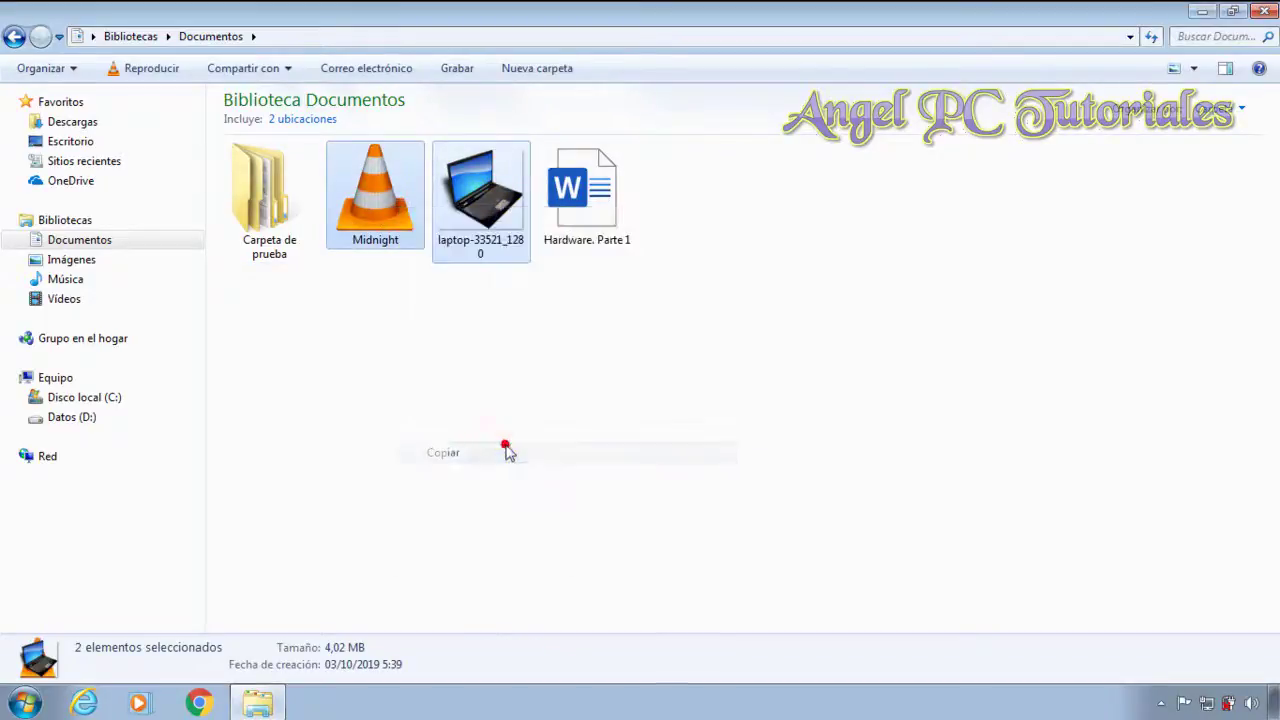
- Paste the copied Midnight and laptop-33521_1280 files onto the desktop as shortcuts
left_click(1201, 10)
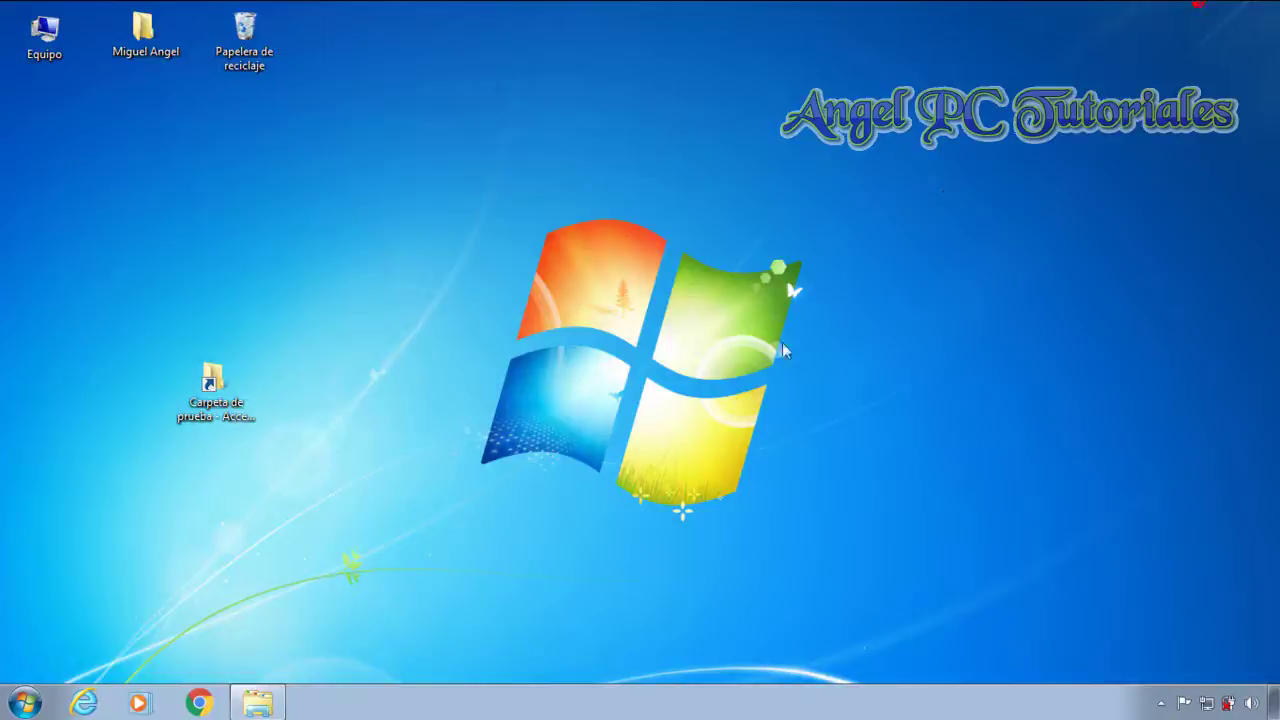
right_click(341, 520)
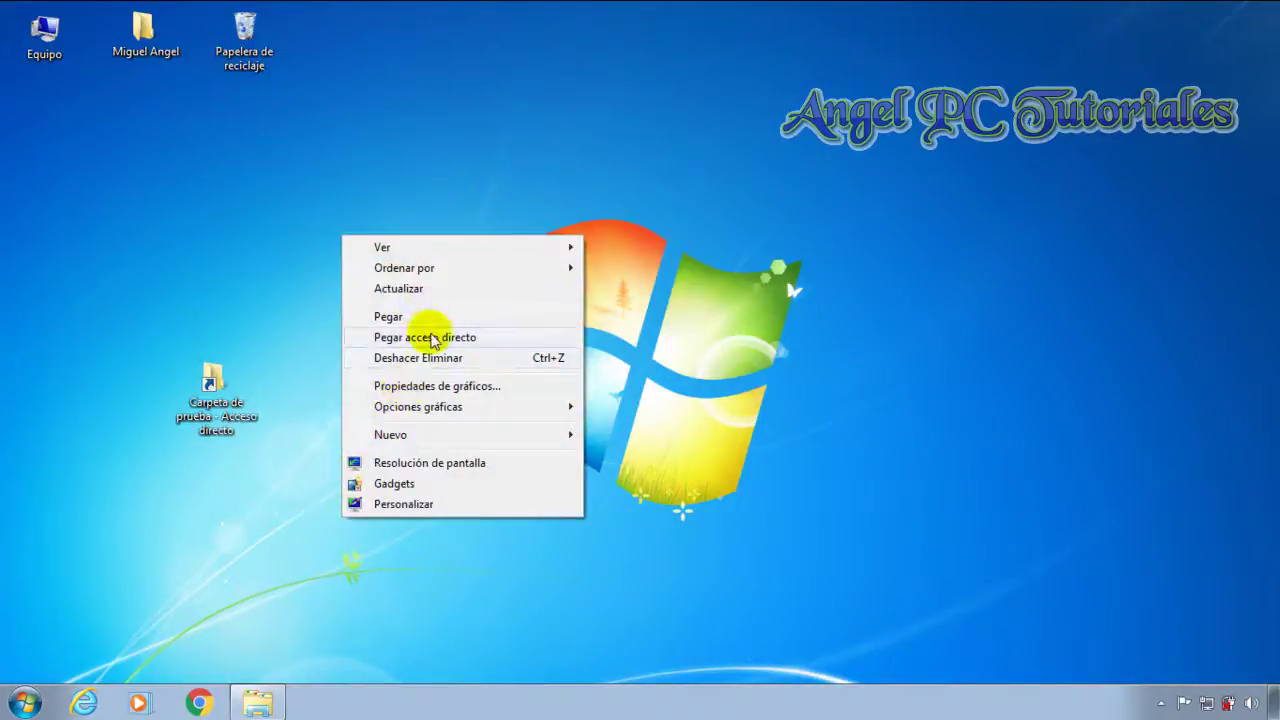
left_click(476, 340)
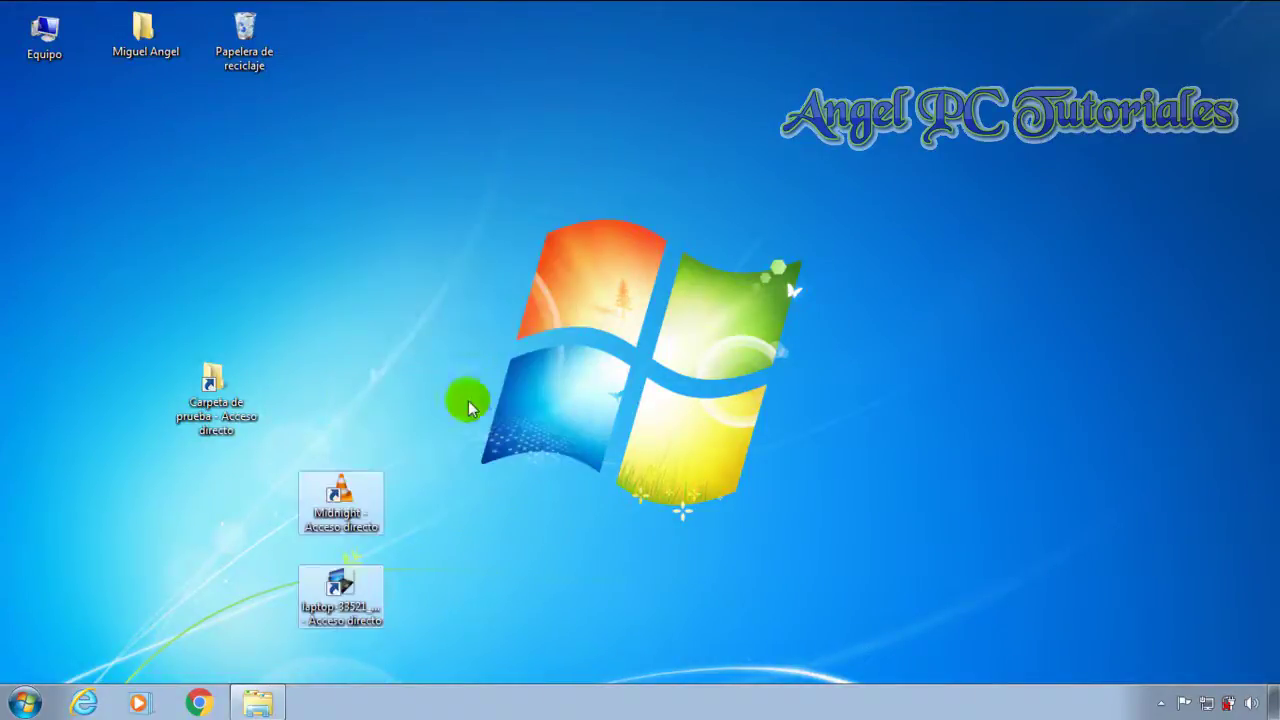
left_click(476, 574)
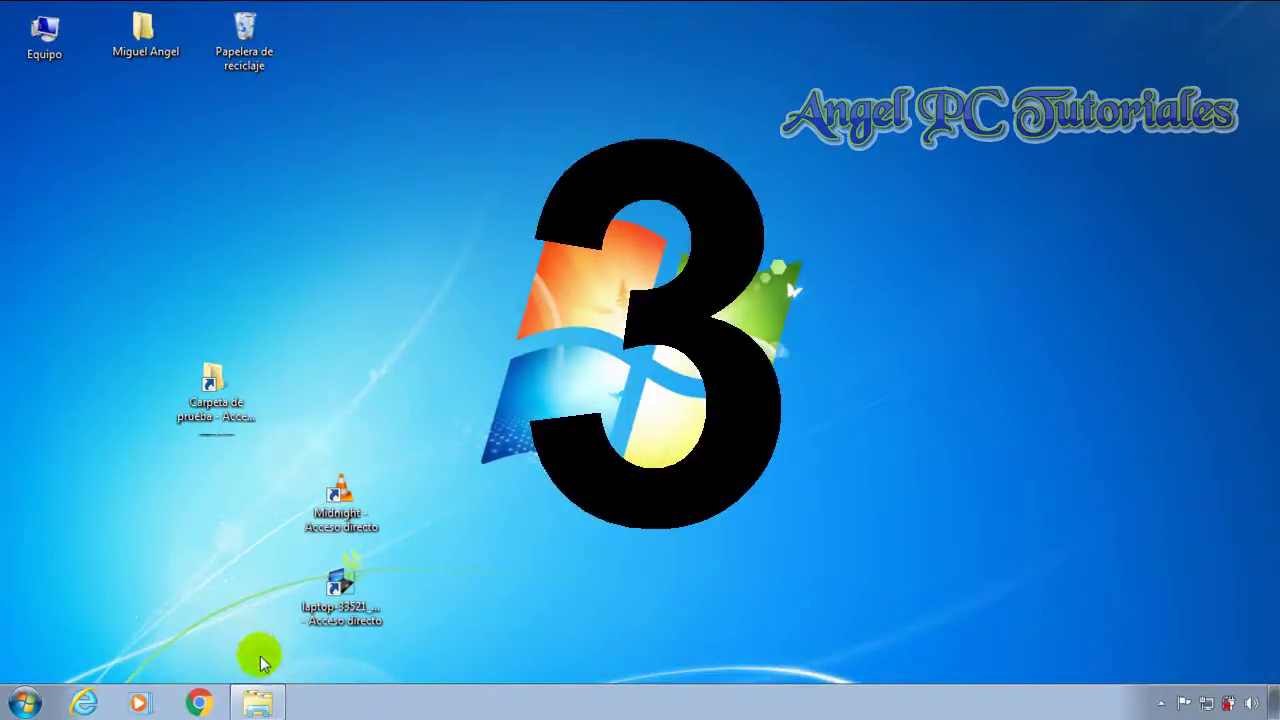
- Rearrange the desktop shortcuts so the laptop image sits left of Carpeta de prueba and Midnight sits right of it
left_click_drag(323, 591, 118, 440)
left_click_drag(340, 498, 333, 418)
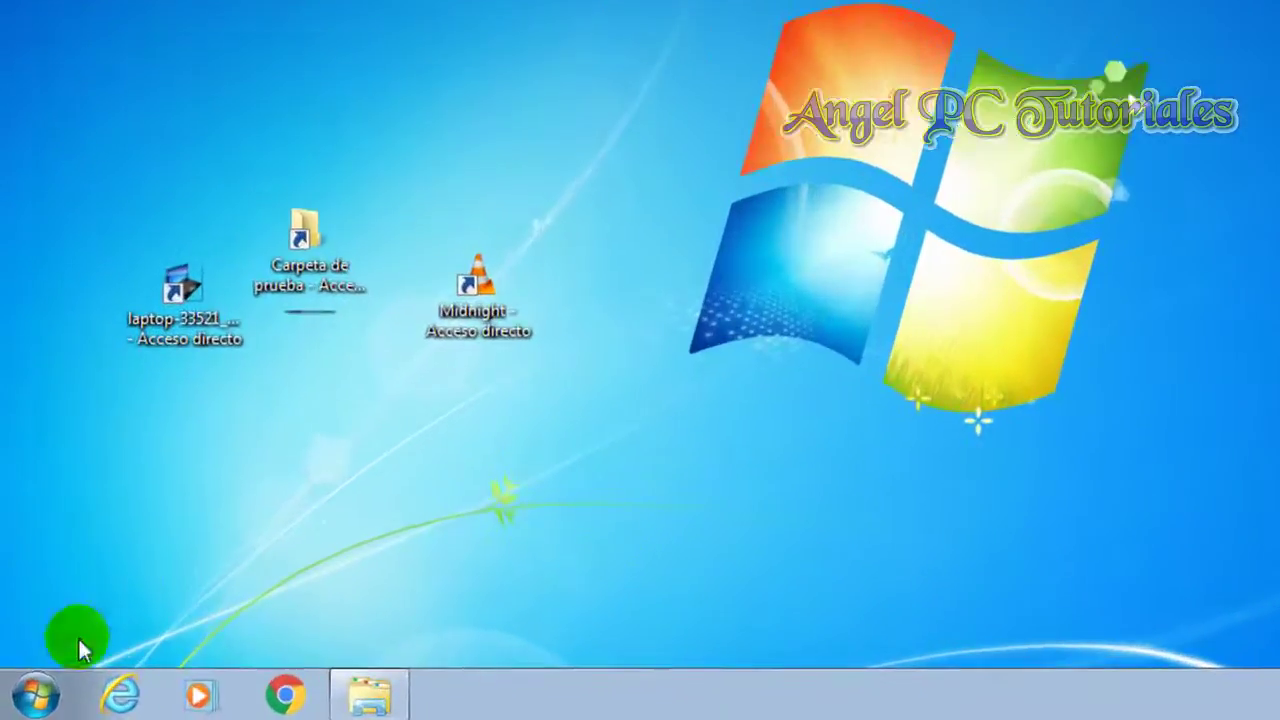
- Create a desktop shortcut for Word from its entry in the computer's program list
left_click(24, 703)
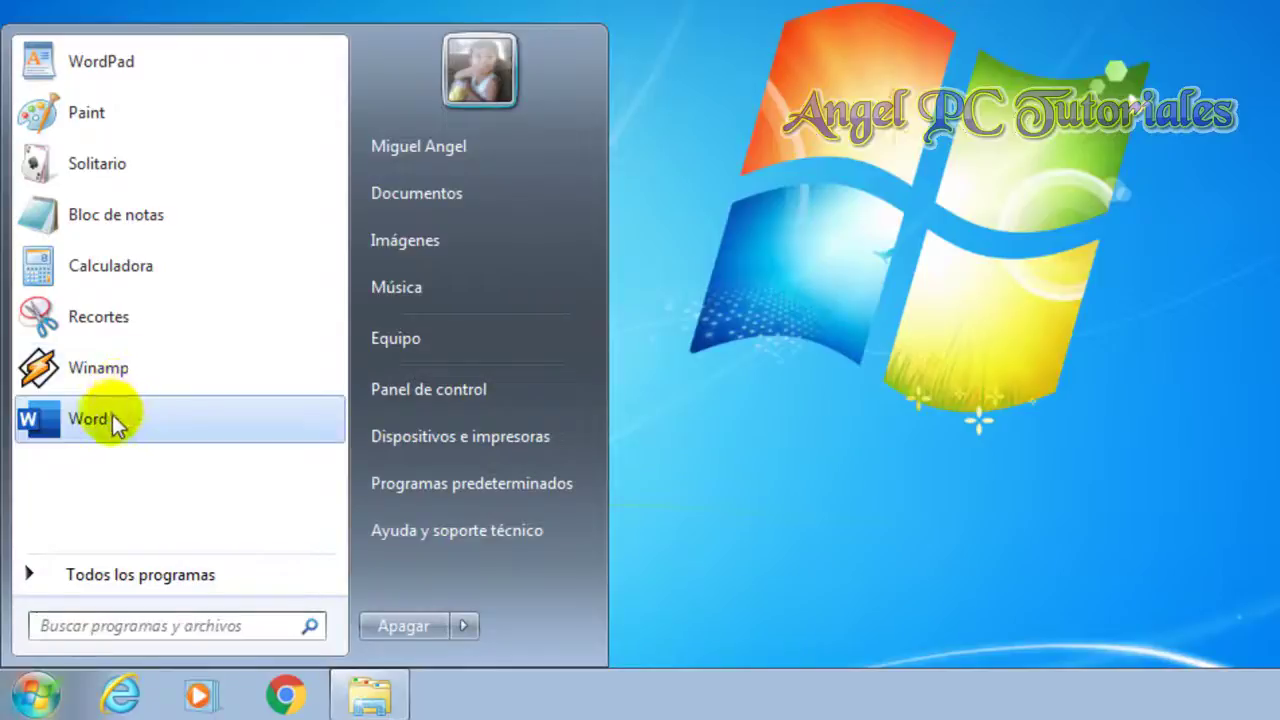
left_click_drag(112, 412, 804, 428)
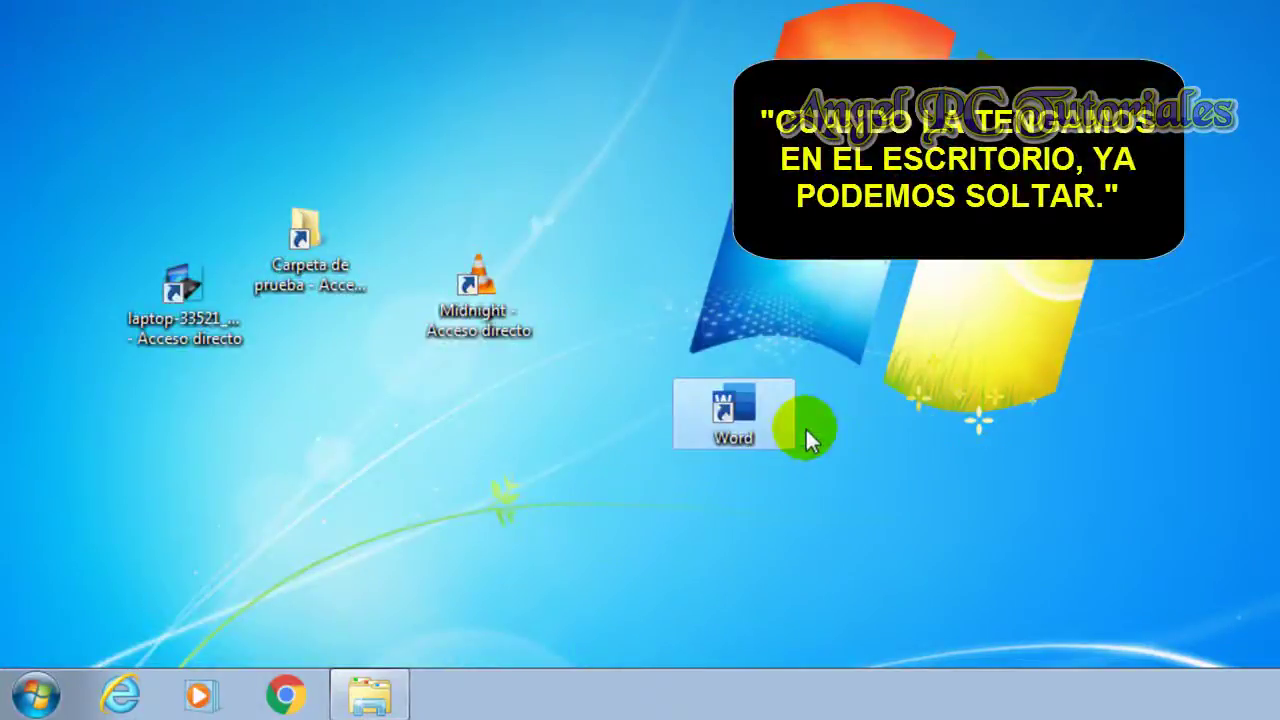
- Create a desktop shortcut for Paint from its entry in the computer's program list and position it just above the Word shortcut
left_click(613, 535)
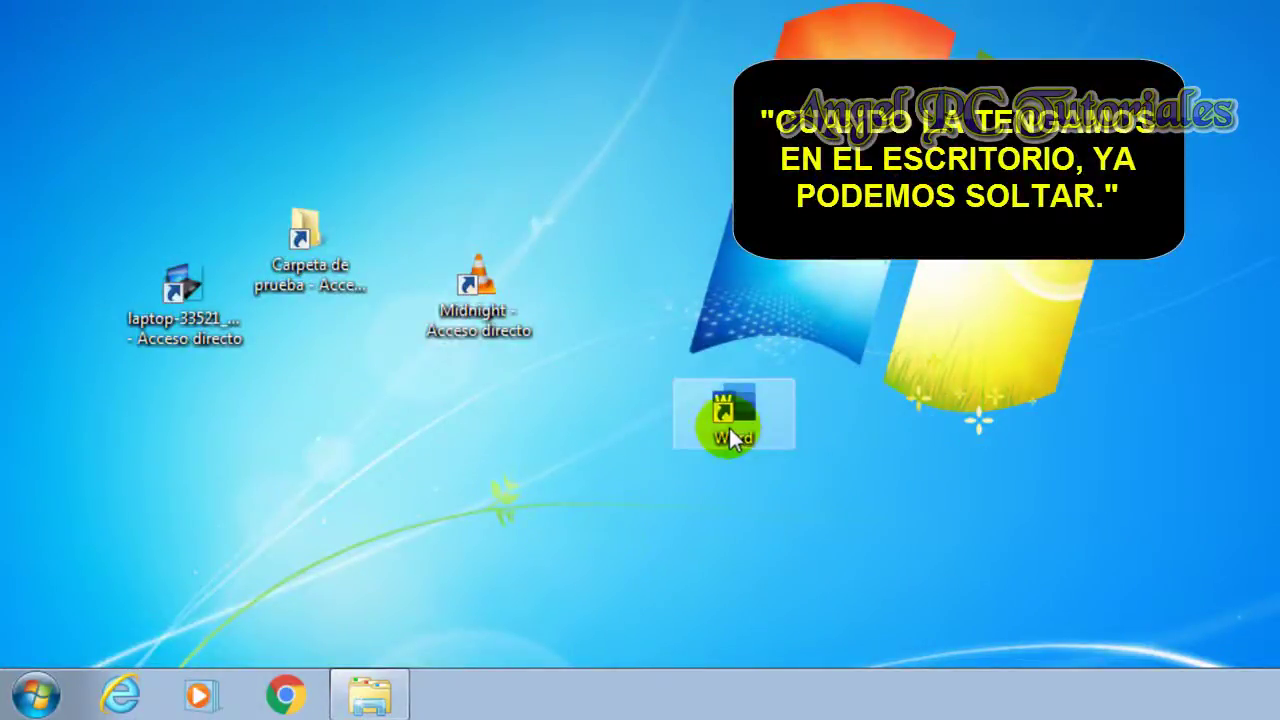
left_click(18, 703)
left_click_drag(171, 121, 693, 121)
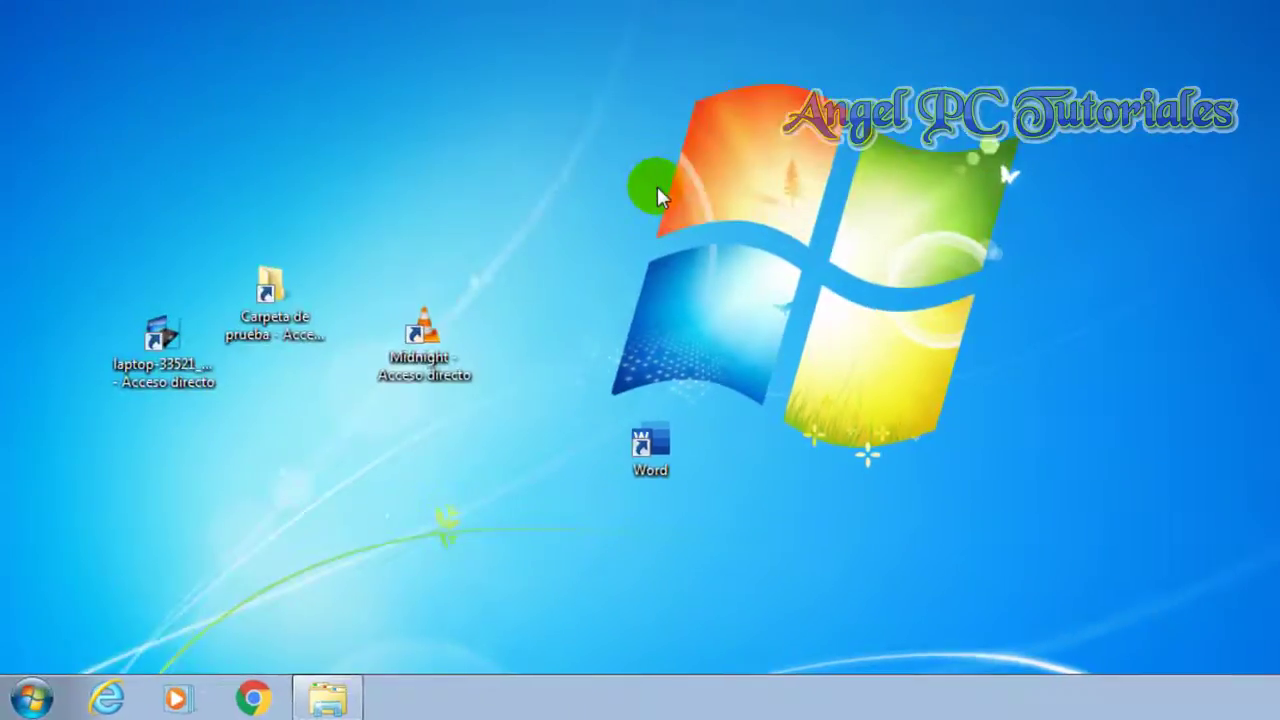
left_click_drag(657, 186, 652, 188)
mouse_move(568, 146)
left_mouse_down()
mouse_move(621, 262)
mouse_move(655, 301)
left_mouse_up()
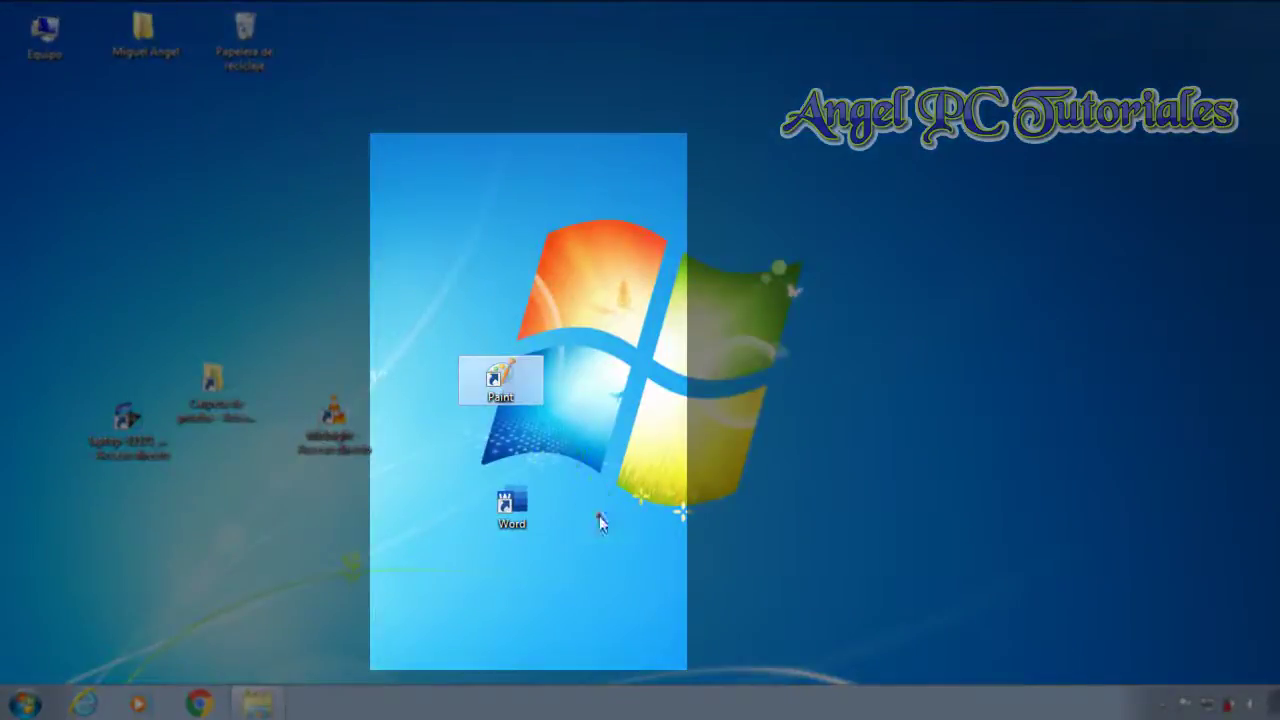
left_click_drag(548, 577, 489, 369)
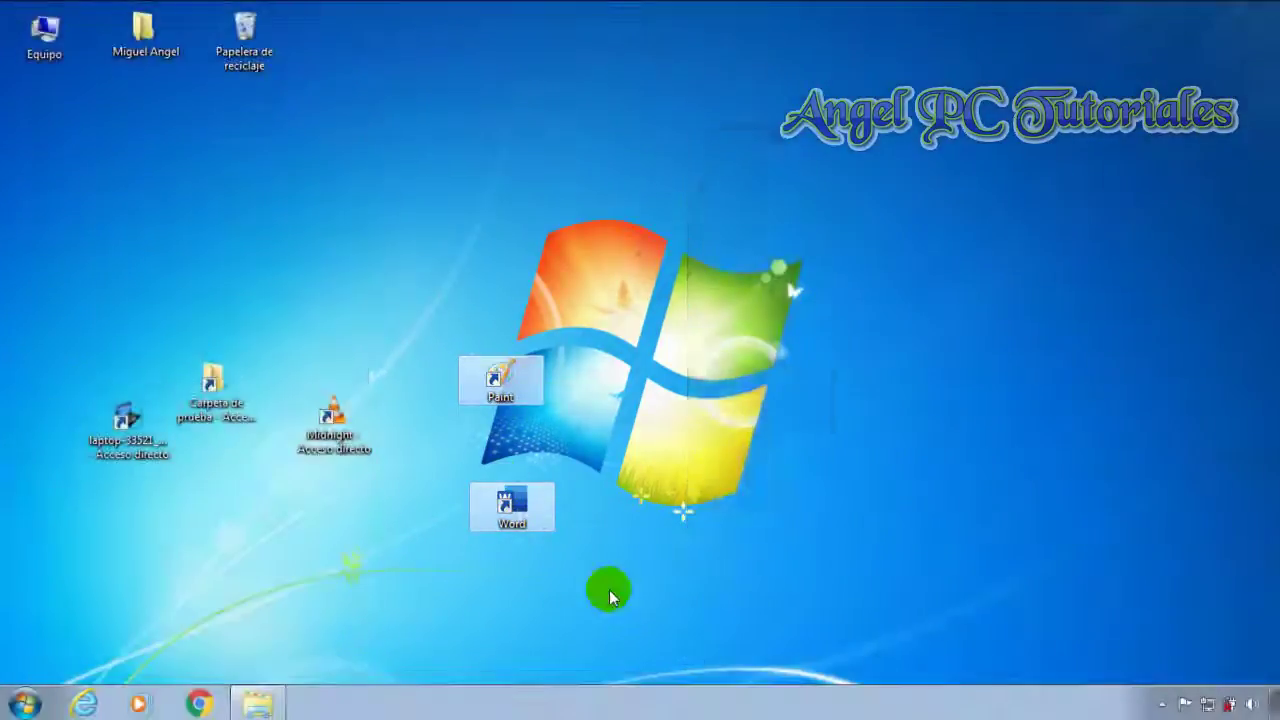
left_click(609, 590)
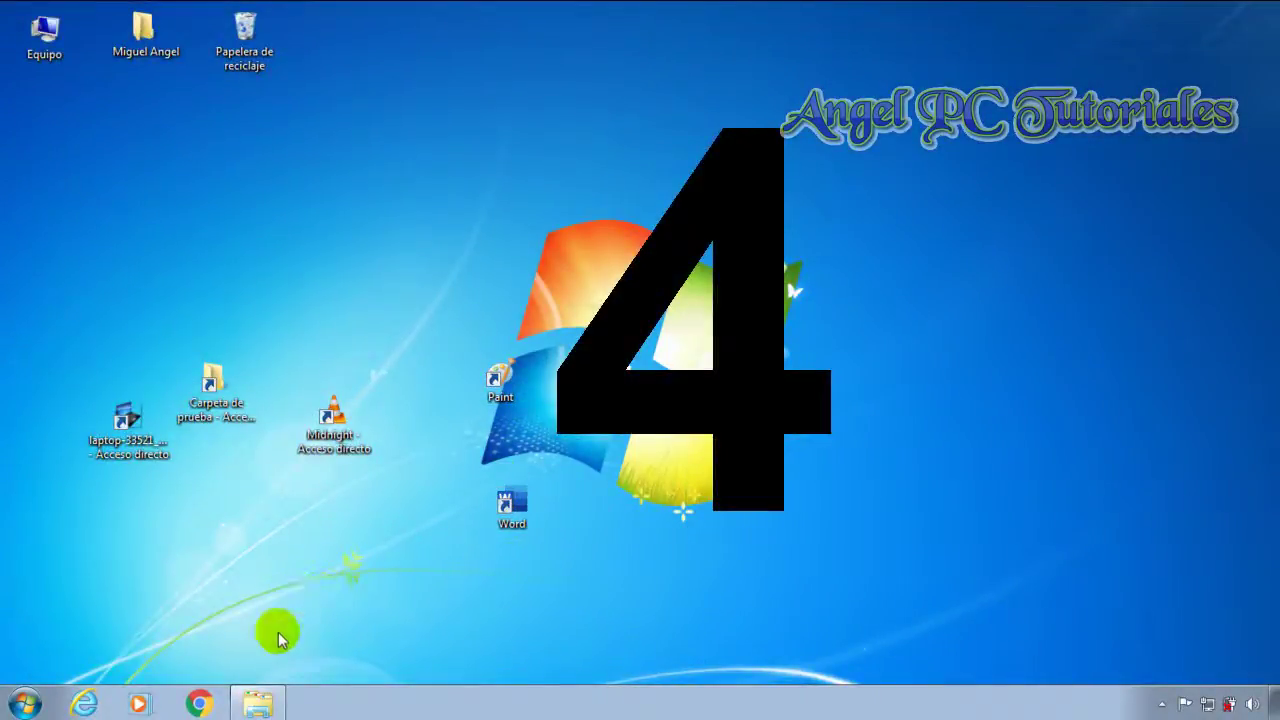
- Start a new desktop shortcut and choose the Hardware. Parte 1 document in Mis documentos, within the Documentos library, as its target
right_click(390, 615)
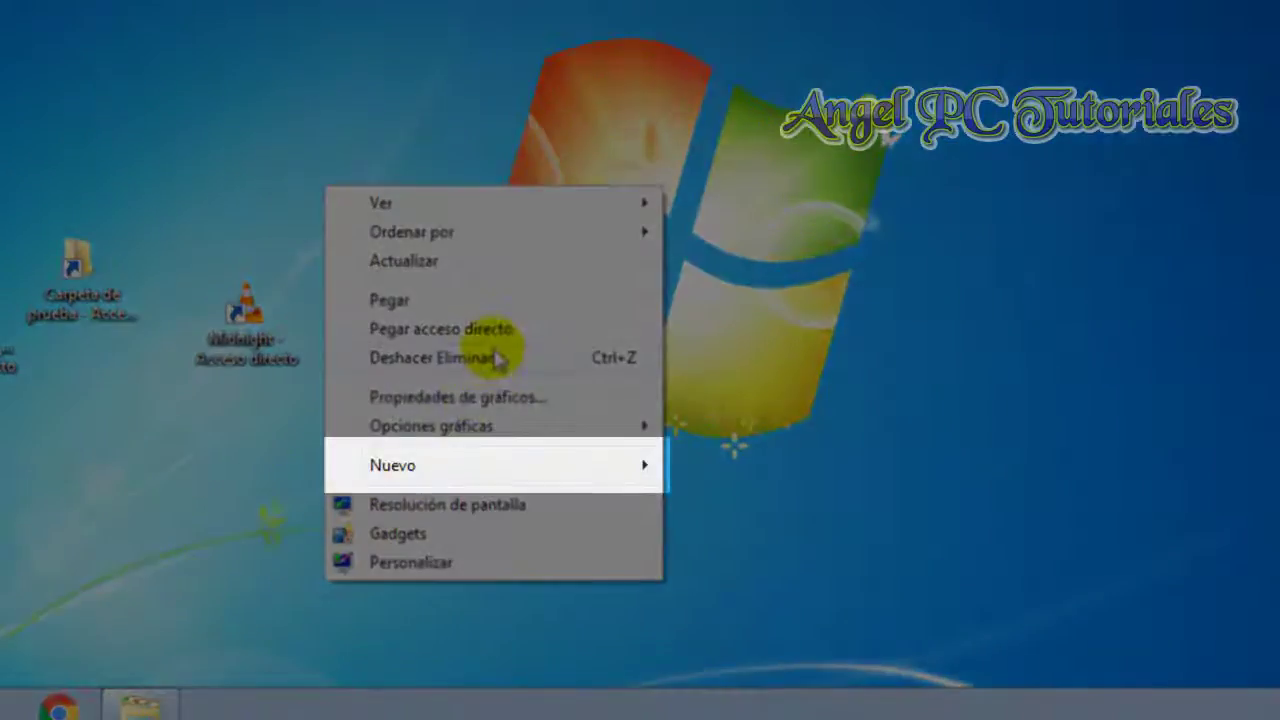
mouse_move(623, 468)
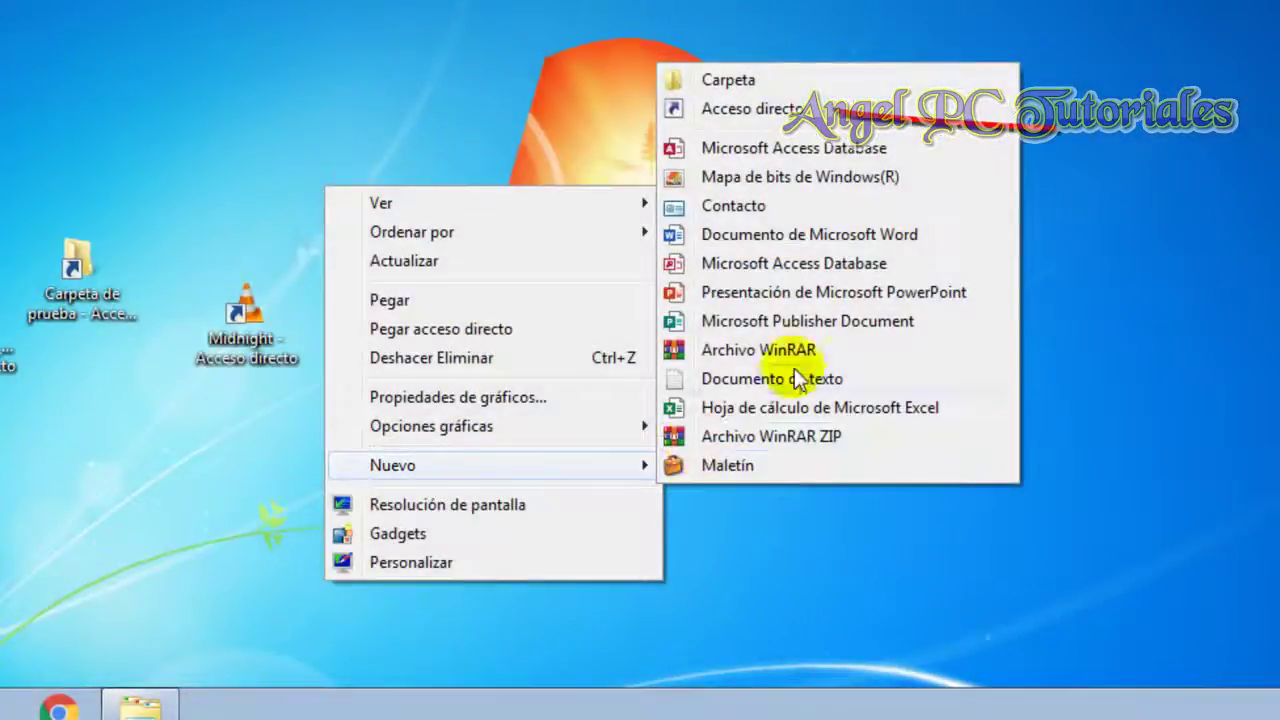
left_click(760, 109)
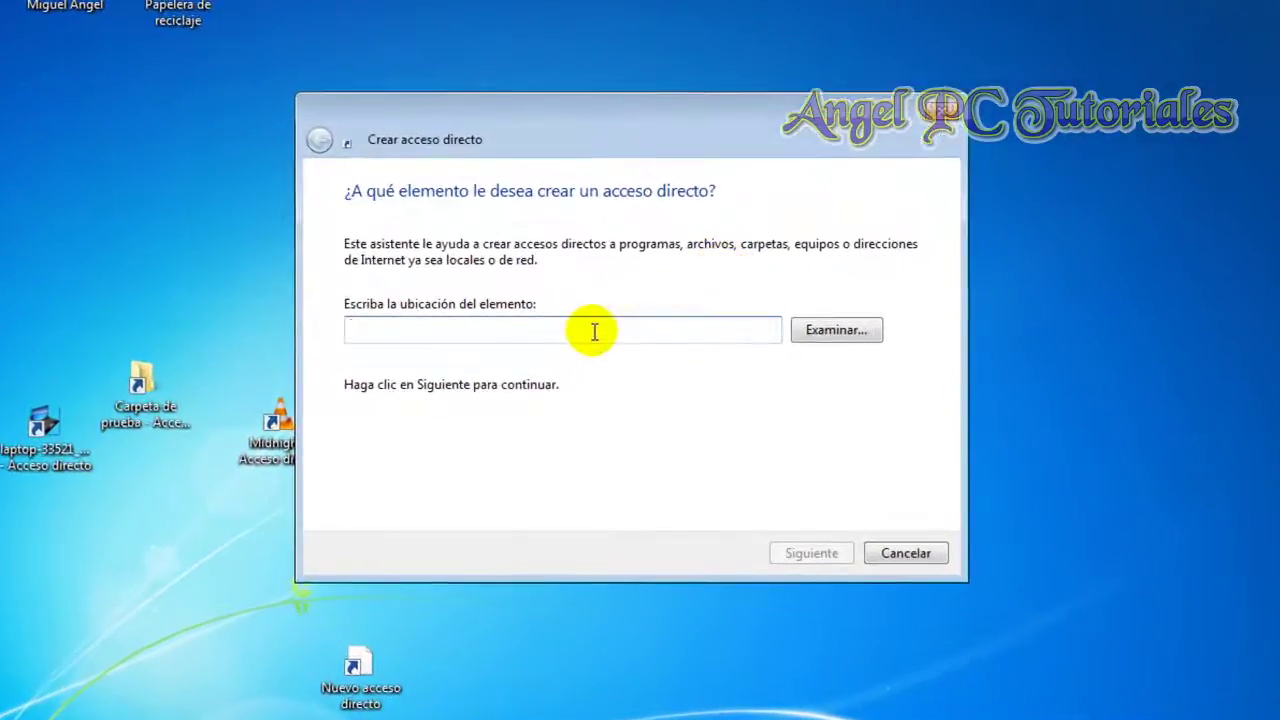
left_click(836, 333)
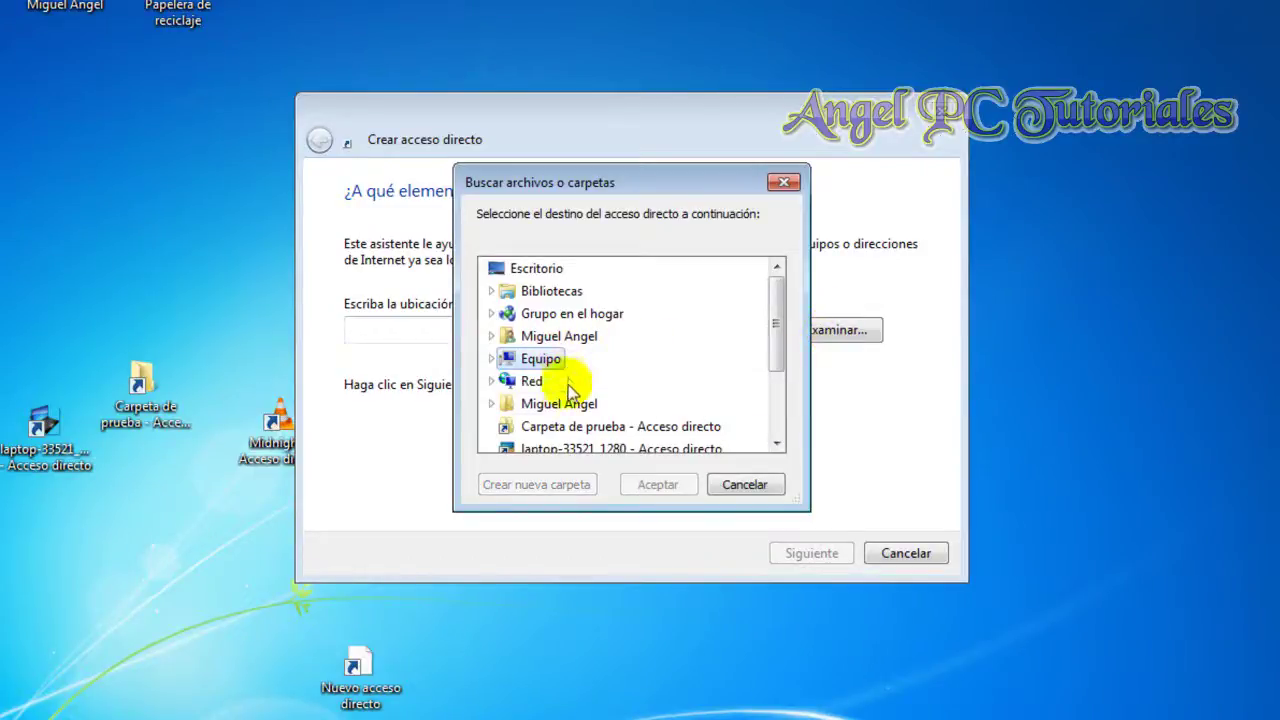
left_click(550, 291)
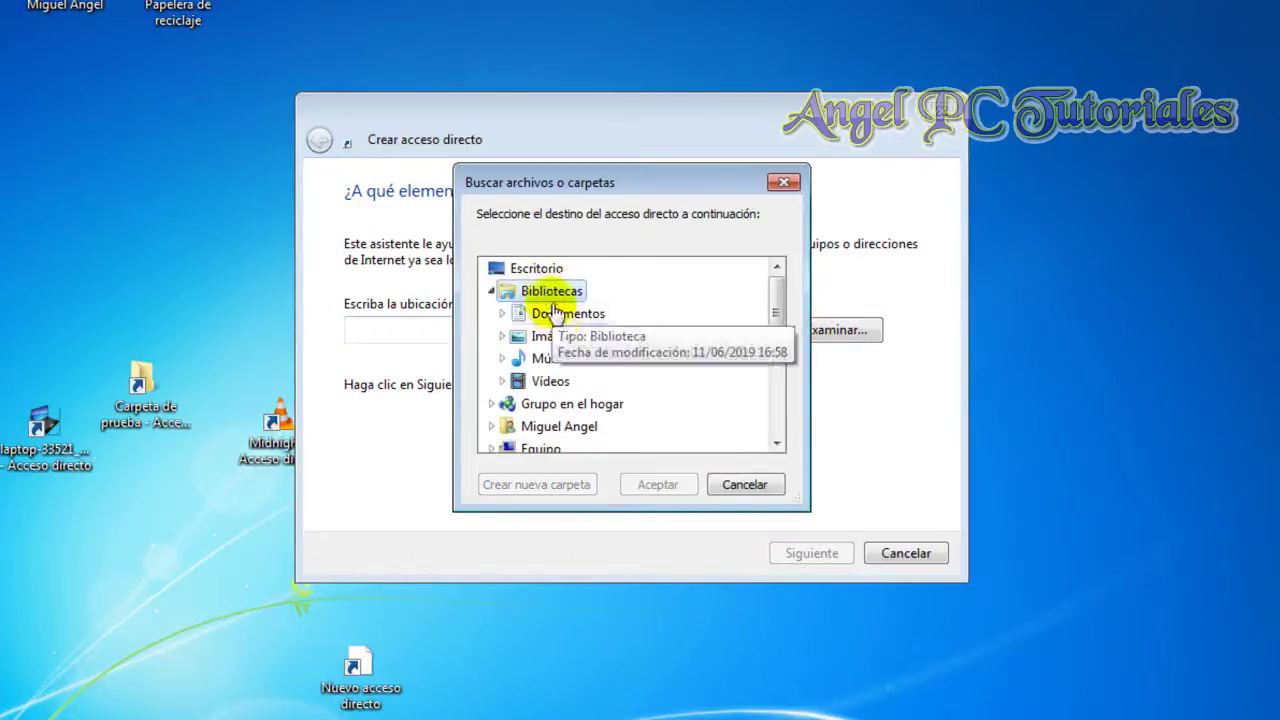
left_click(562, 316)
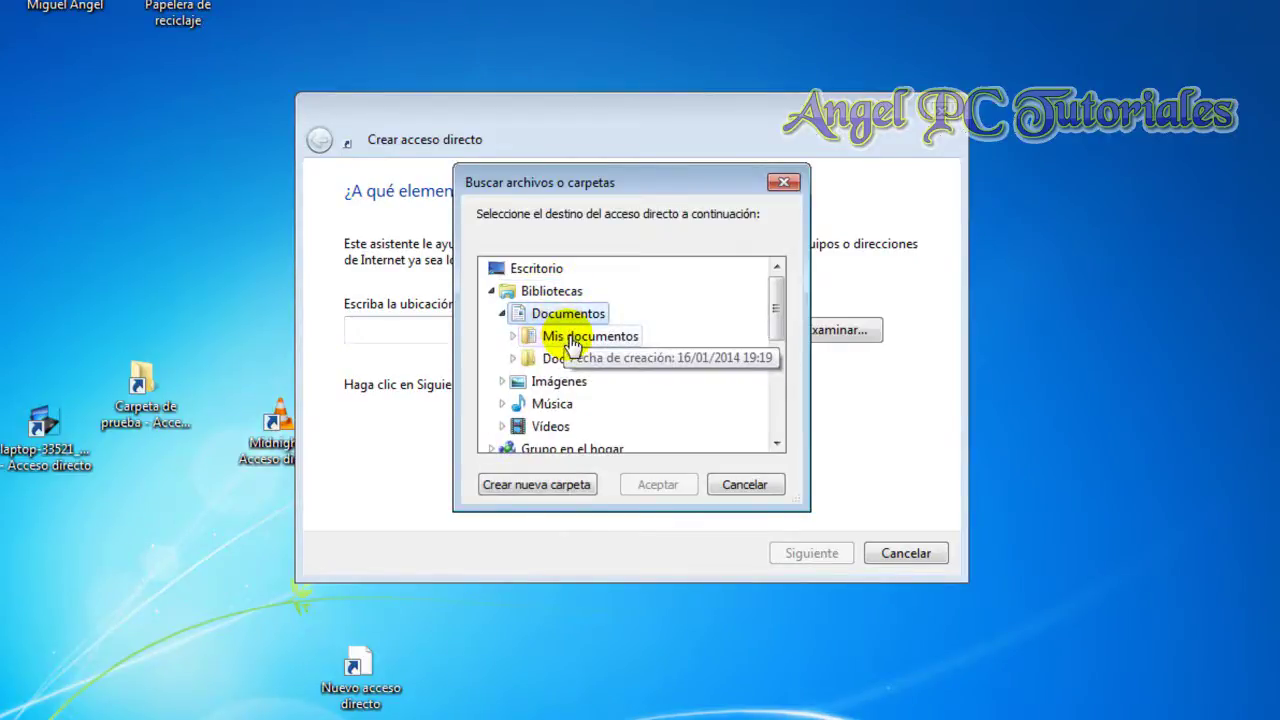
left_click(565, 337)
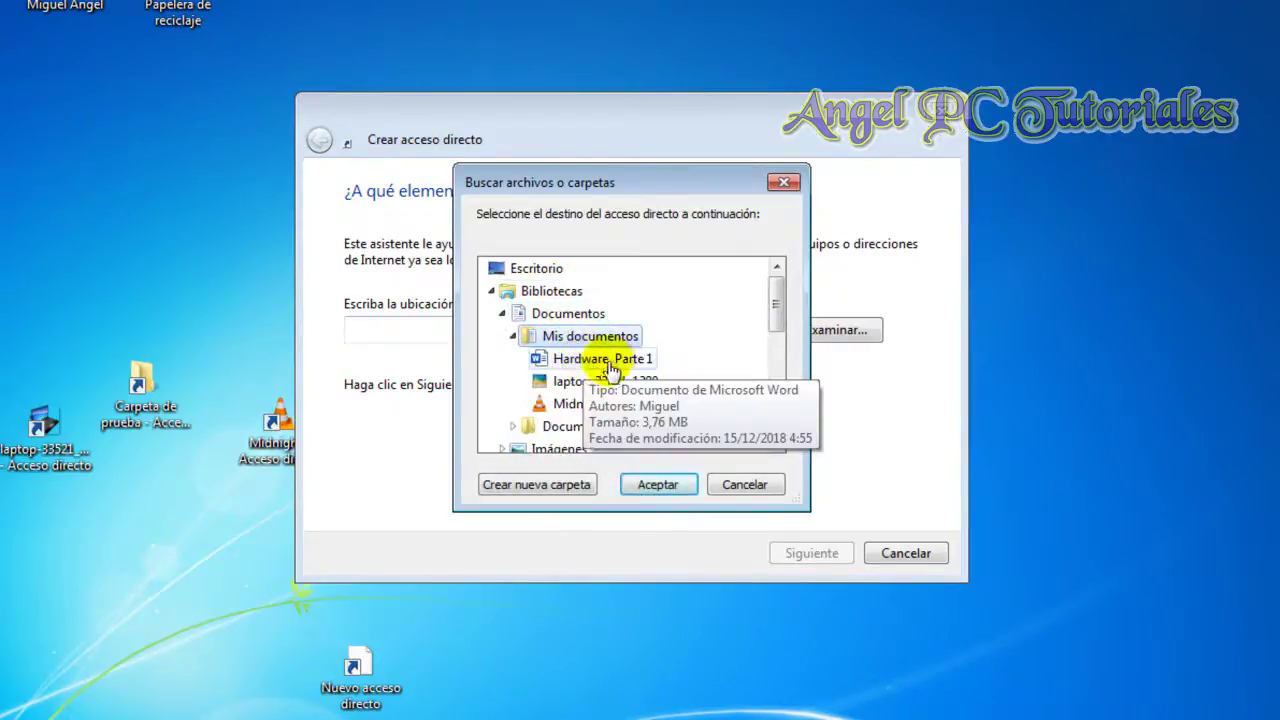
left_click(604, 364)
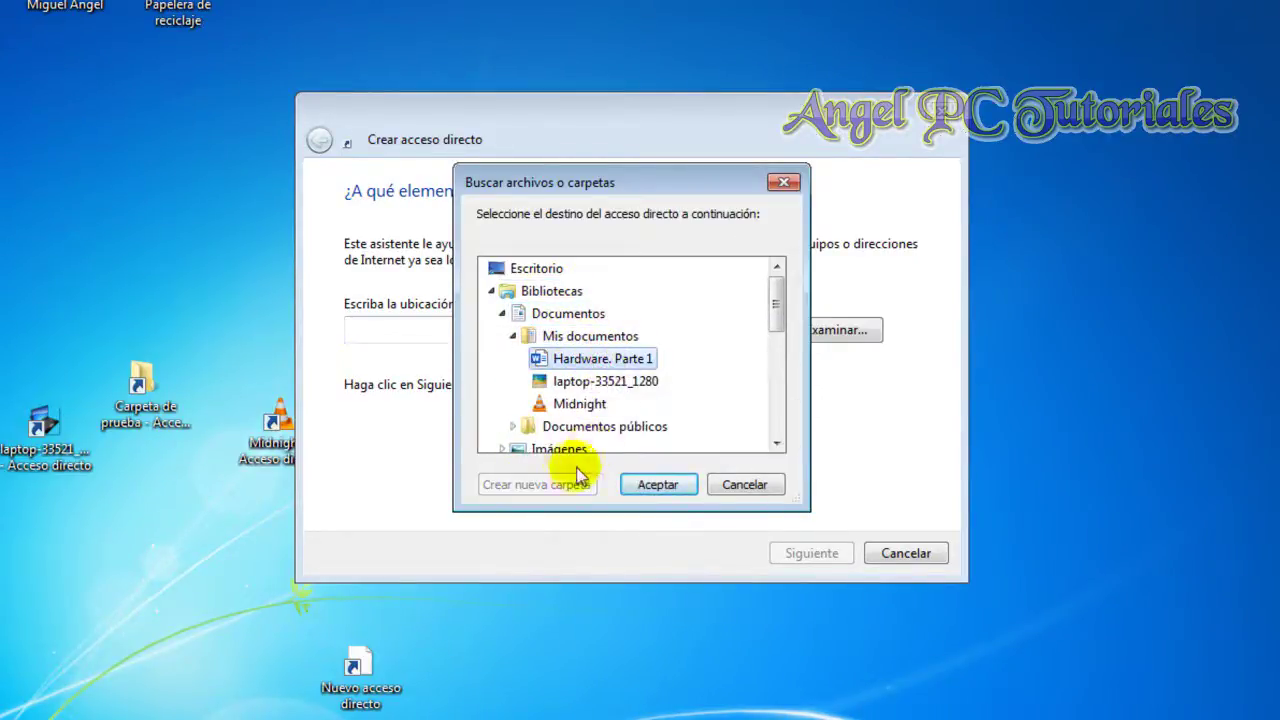
left_click(658, 485)
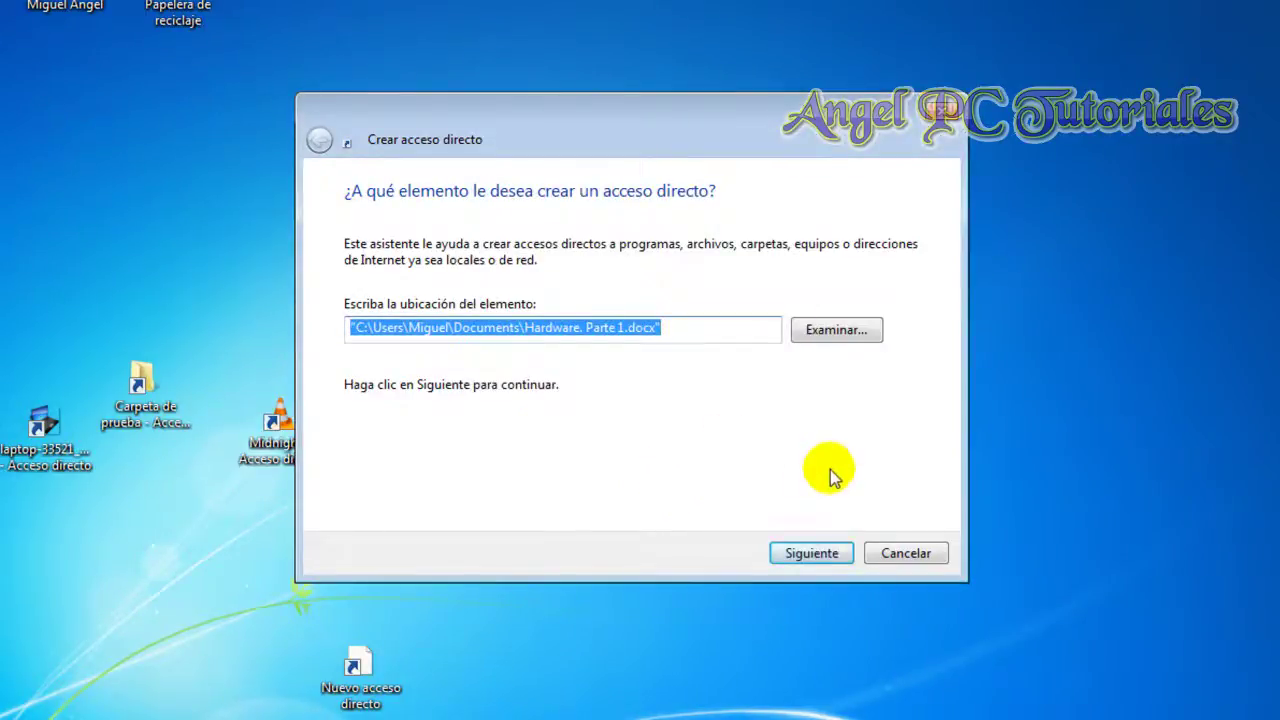
- Finish the shortcut with the name Hardware. Parte 1 and place it on the desktop to the right of Paint and Word
left_click(816, 556)
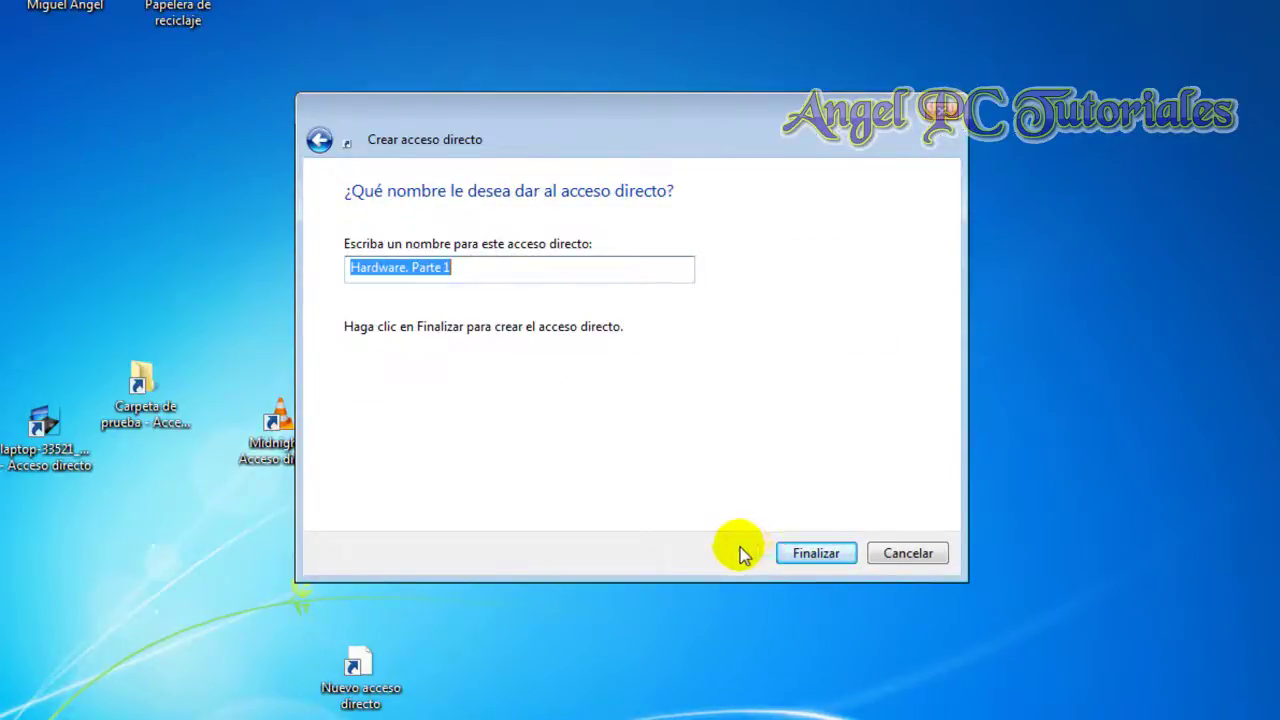
left_click(816, 552)
left_click_drag(361, 664, 757, 420)
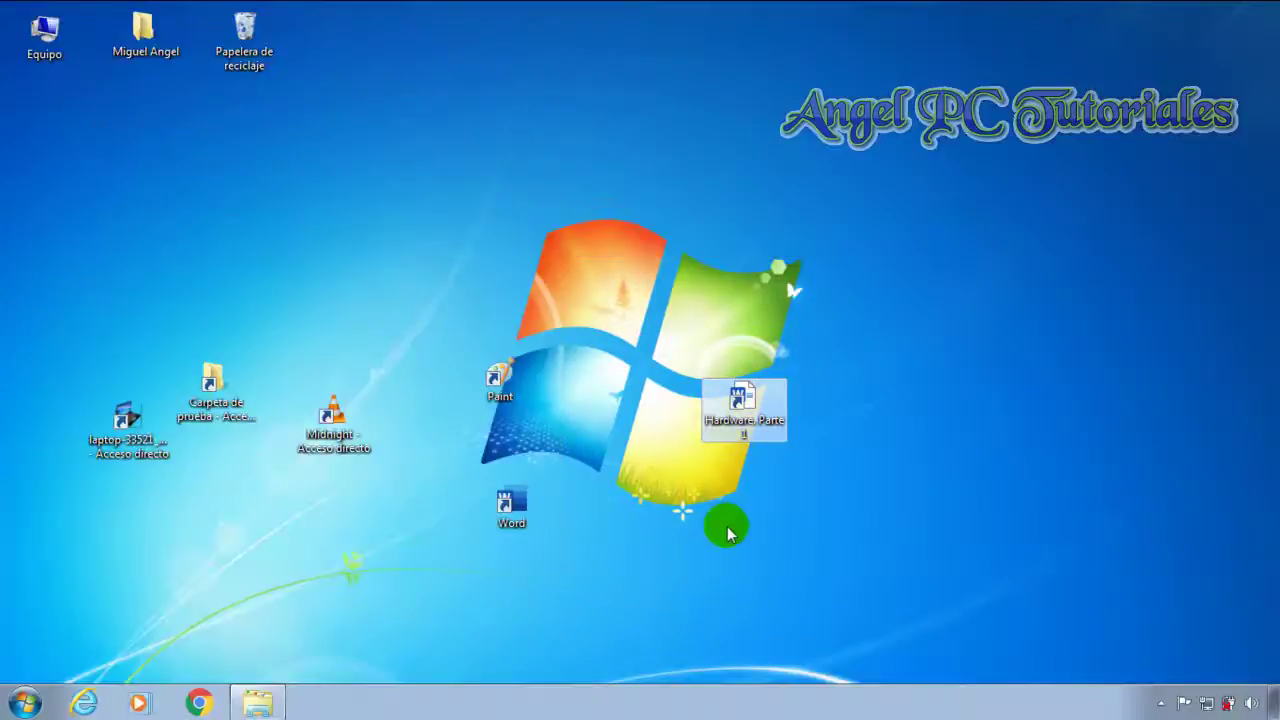
left_click(623, 530)
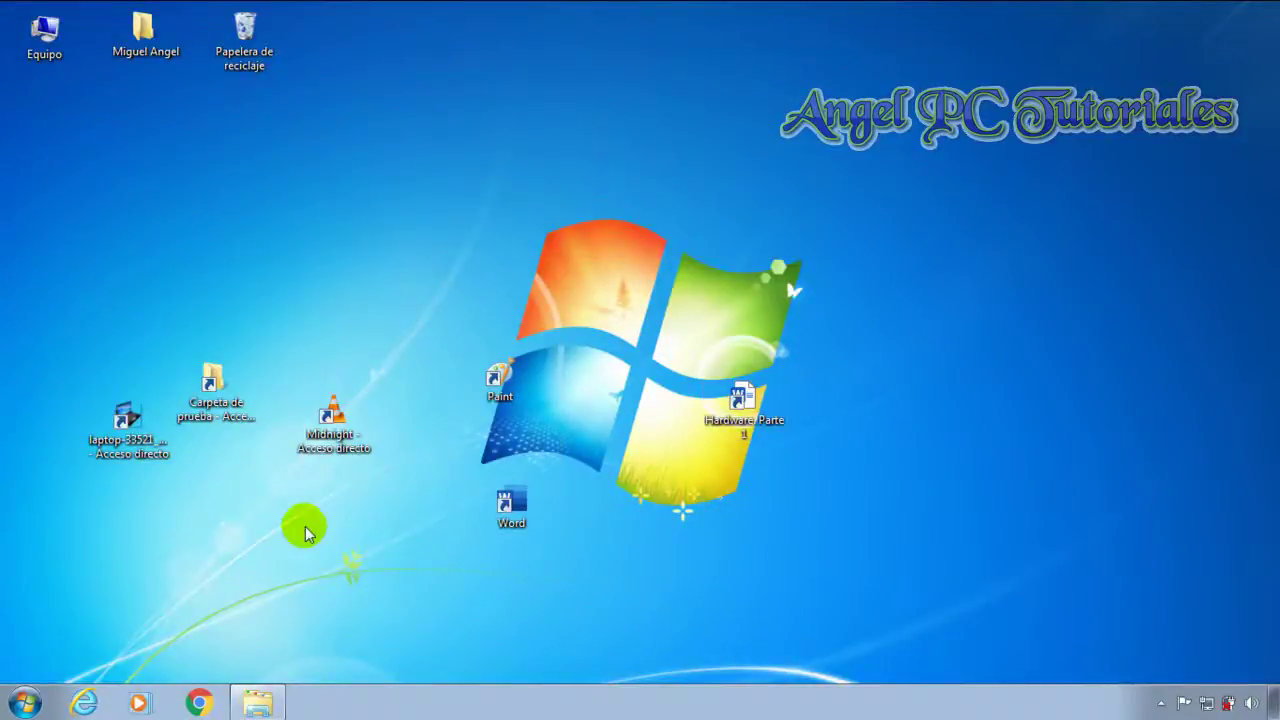
- Delete the laptop-33521, Carpeta de prueba and Midnight shortcuts from the desktop together, sending them to the recycle bin
left_click_drag(384, 497, 120, 425)
right_click(120, 425)
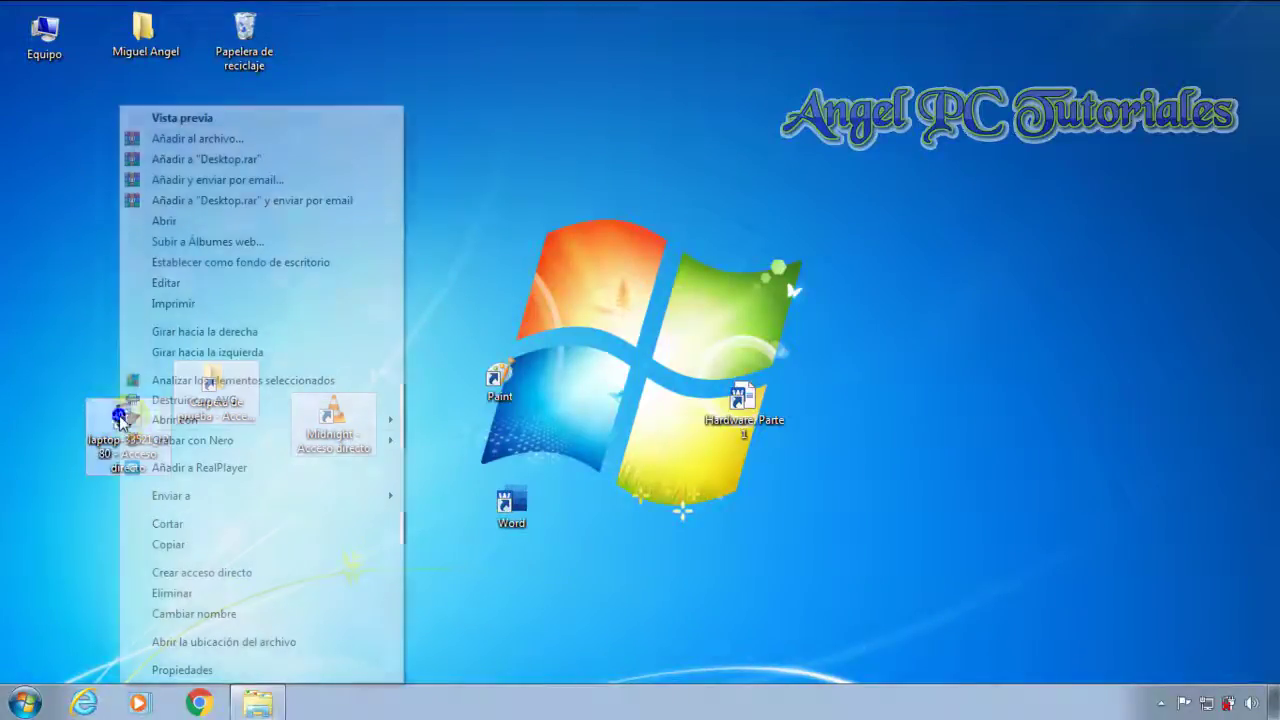
left_click(293, 595)
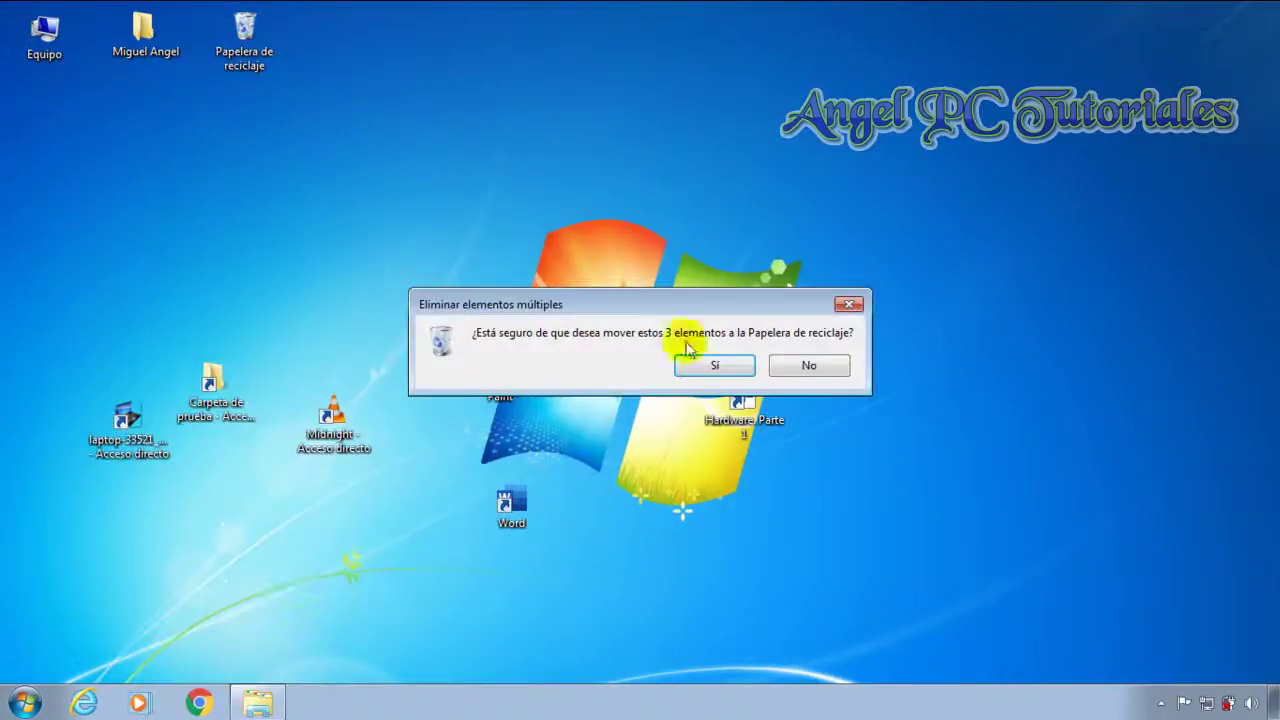
left_click(716, 365)
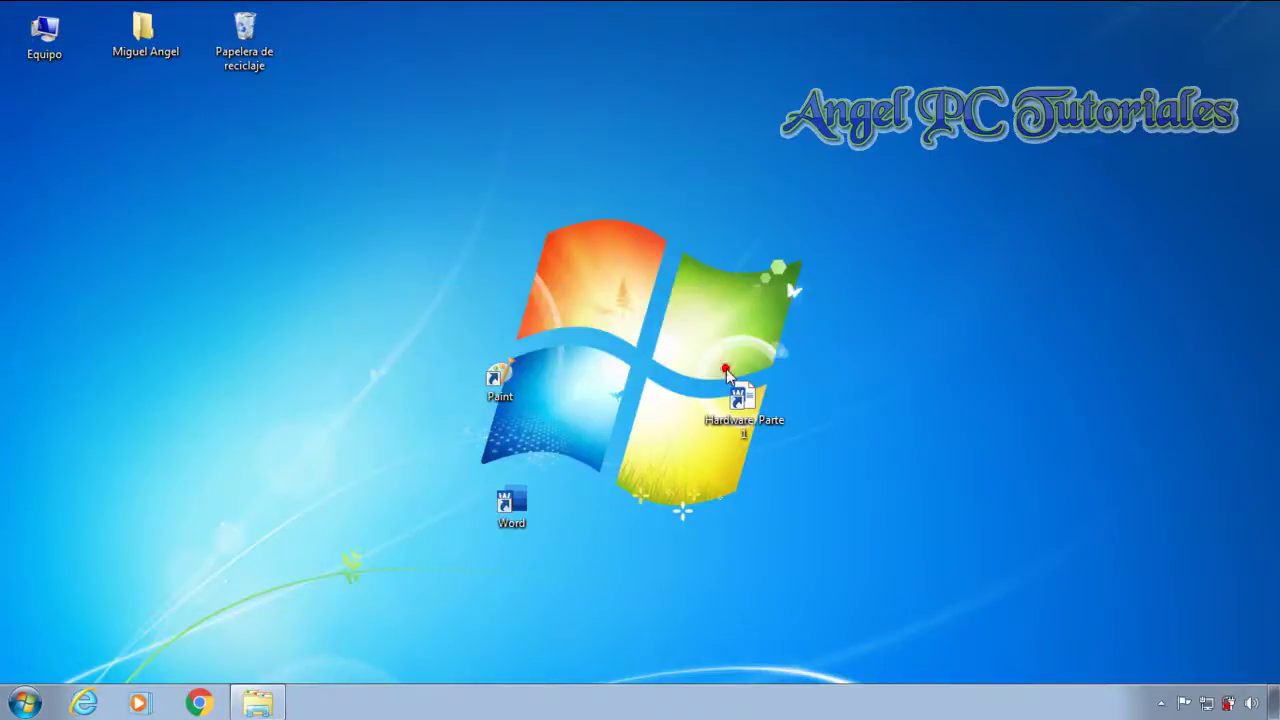
- Check the original folder and files in the Documentos library, then minimize its window
left_click(272, 712)
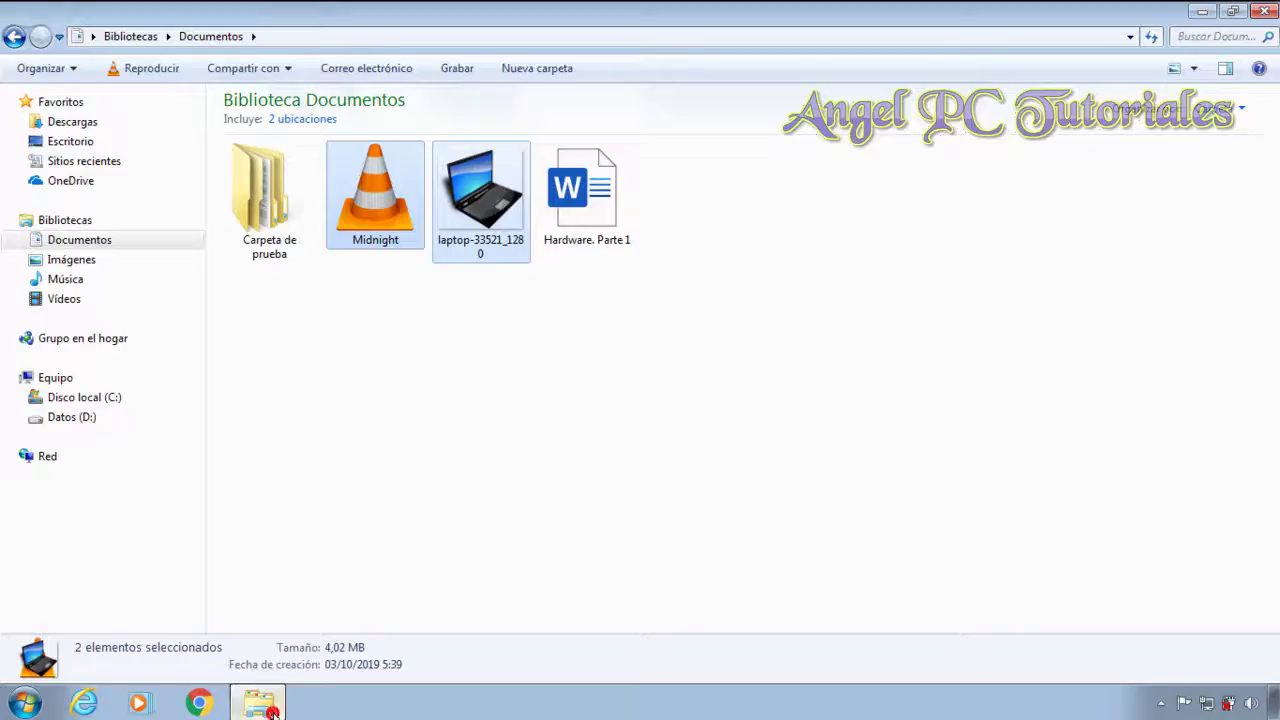
left_click(509, 277)
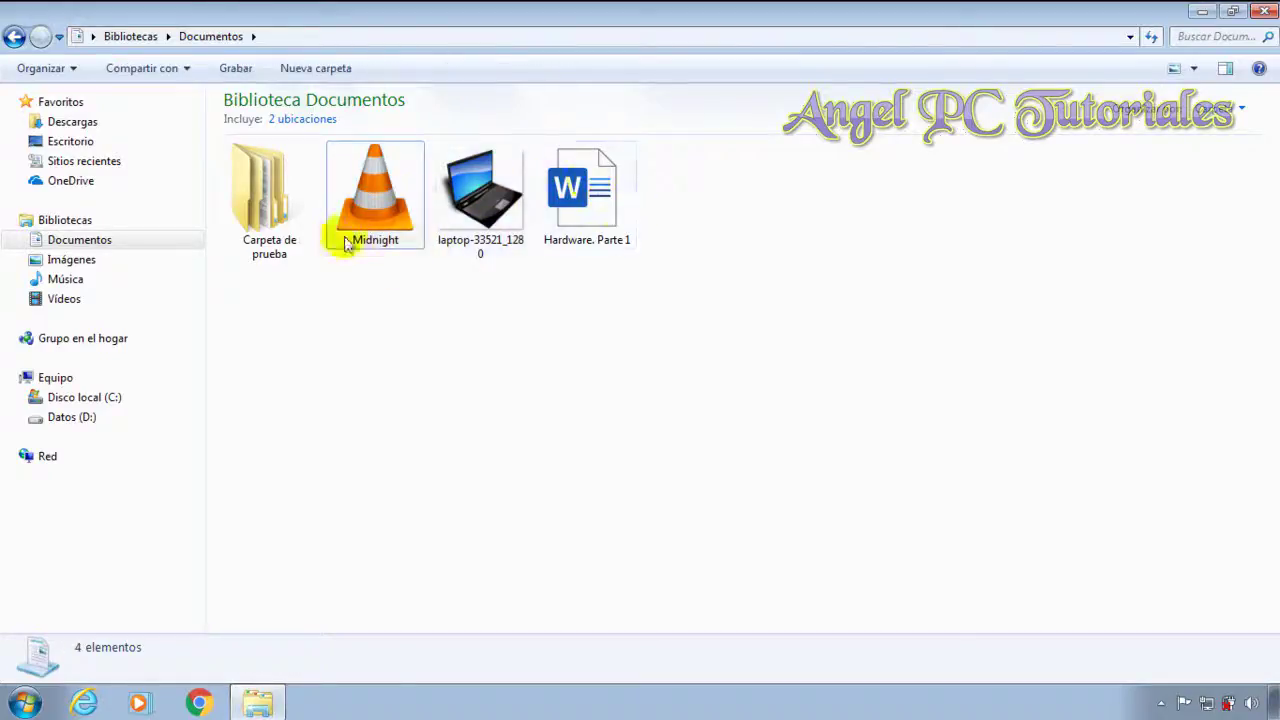
left_click_drag(571, 349, 380, 228)
left_click(430, 416)
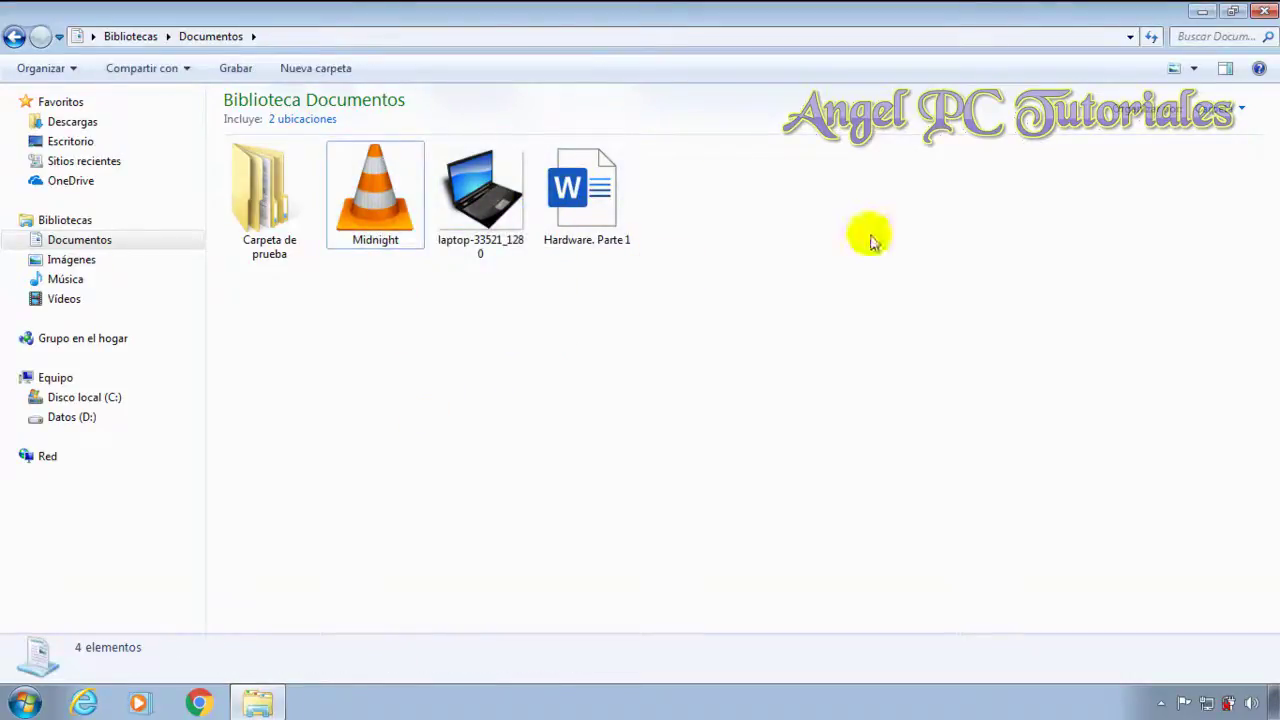
left_click(1201, 12)
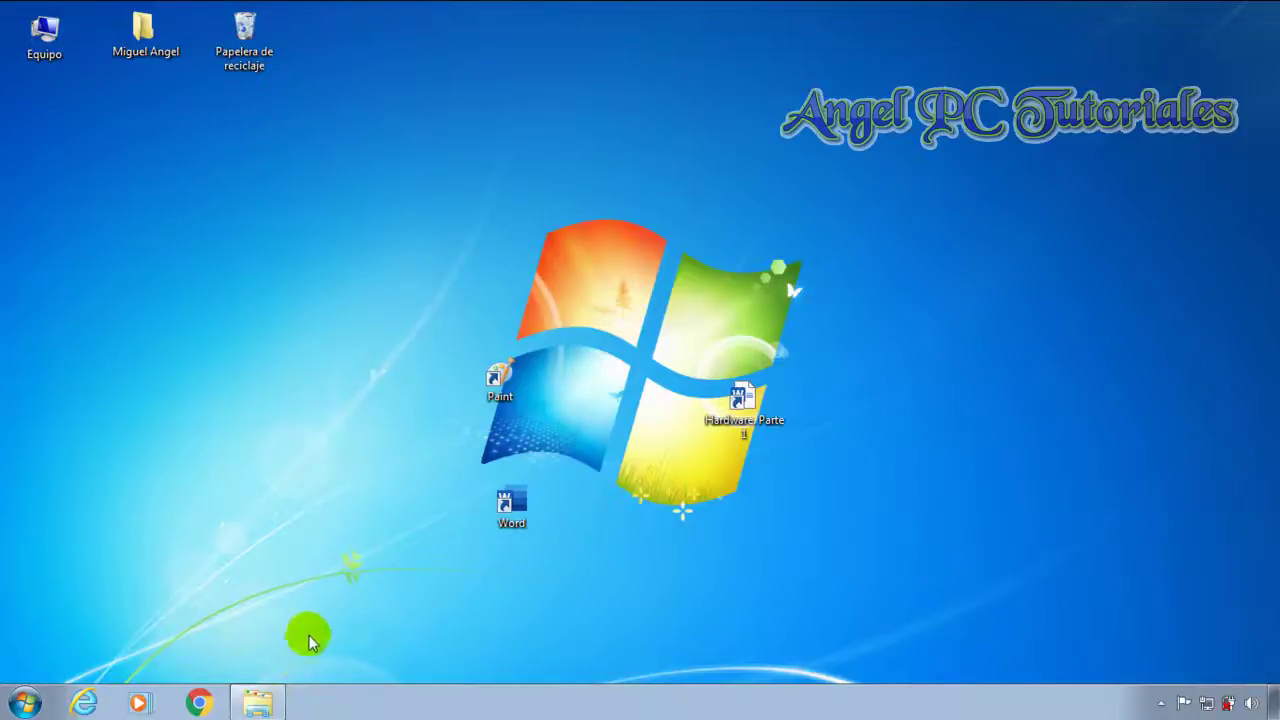
- Create desktop shortcuts for Bloc de notas and Recortes from the computer's program list and place Bloc de notas below Recortes
left_click(23, 700)
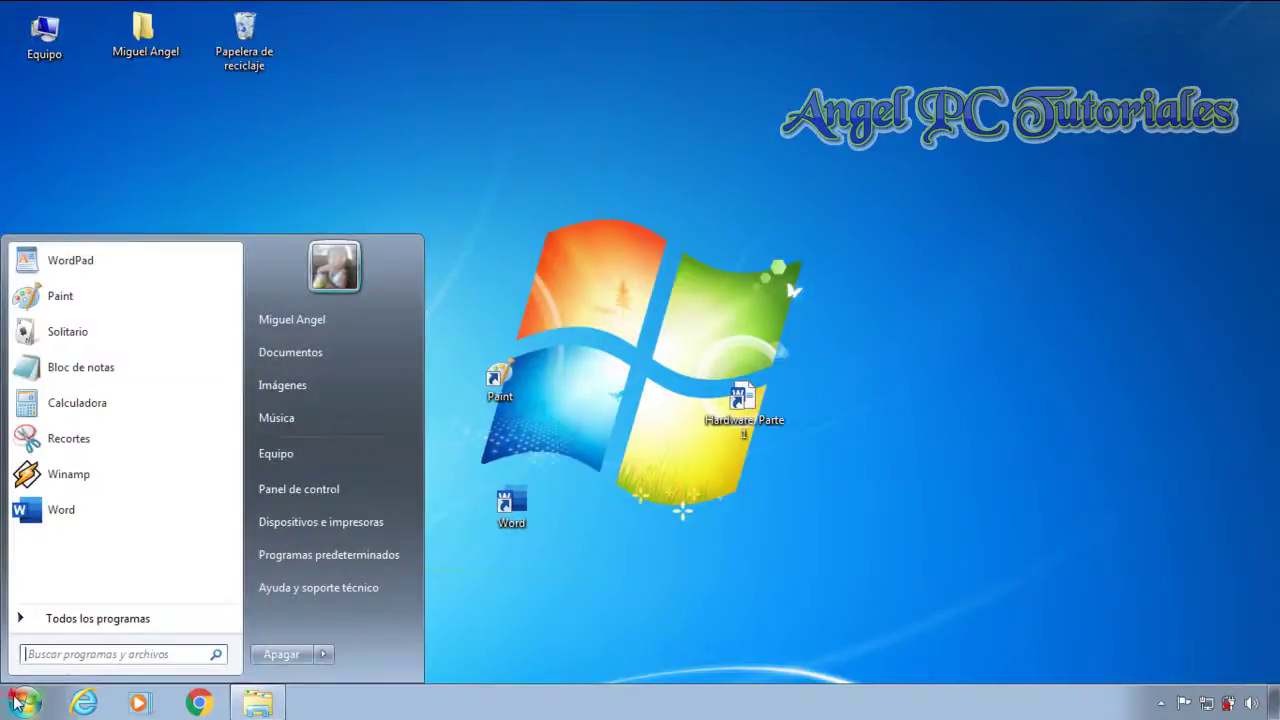
left_click_drag(95, 388, 375, 147)
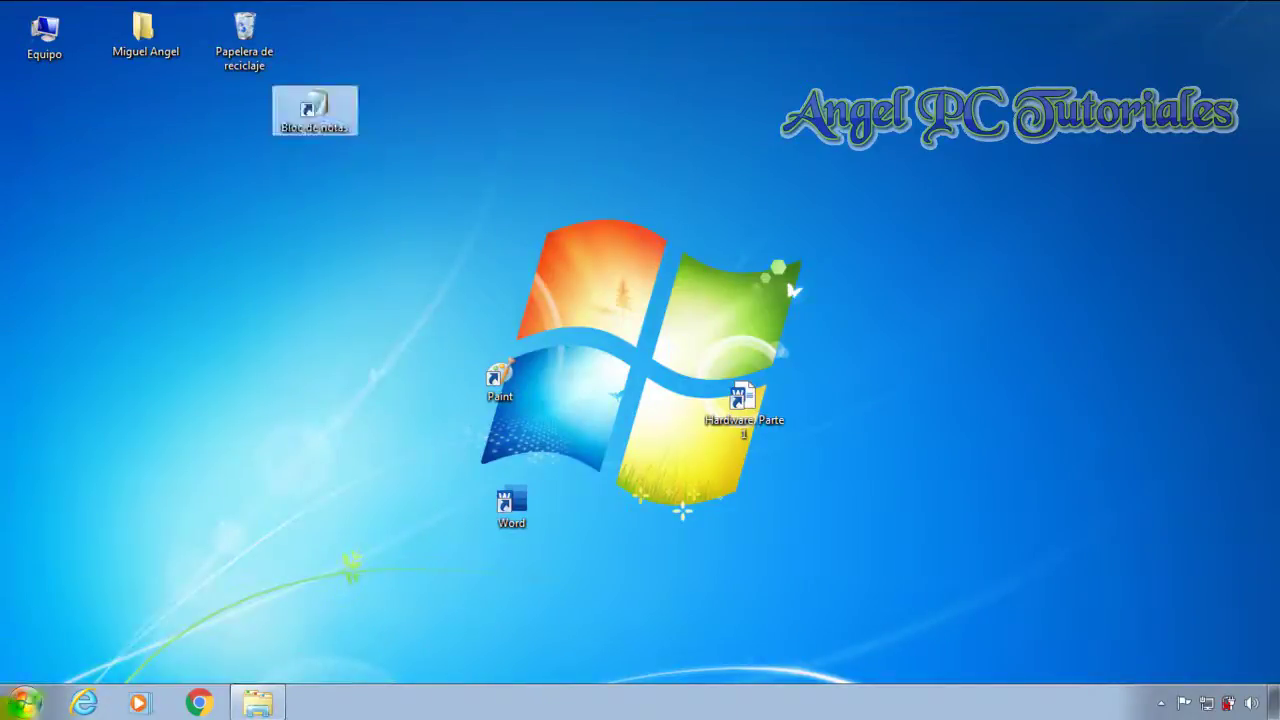
left_click(22, 699)
left_click_drag(102, 441, 391, 163)
left_click(310, 437)
left_click_drag(314, 108, 337, 243)
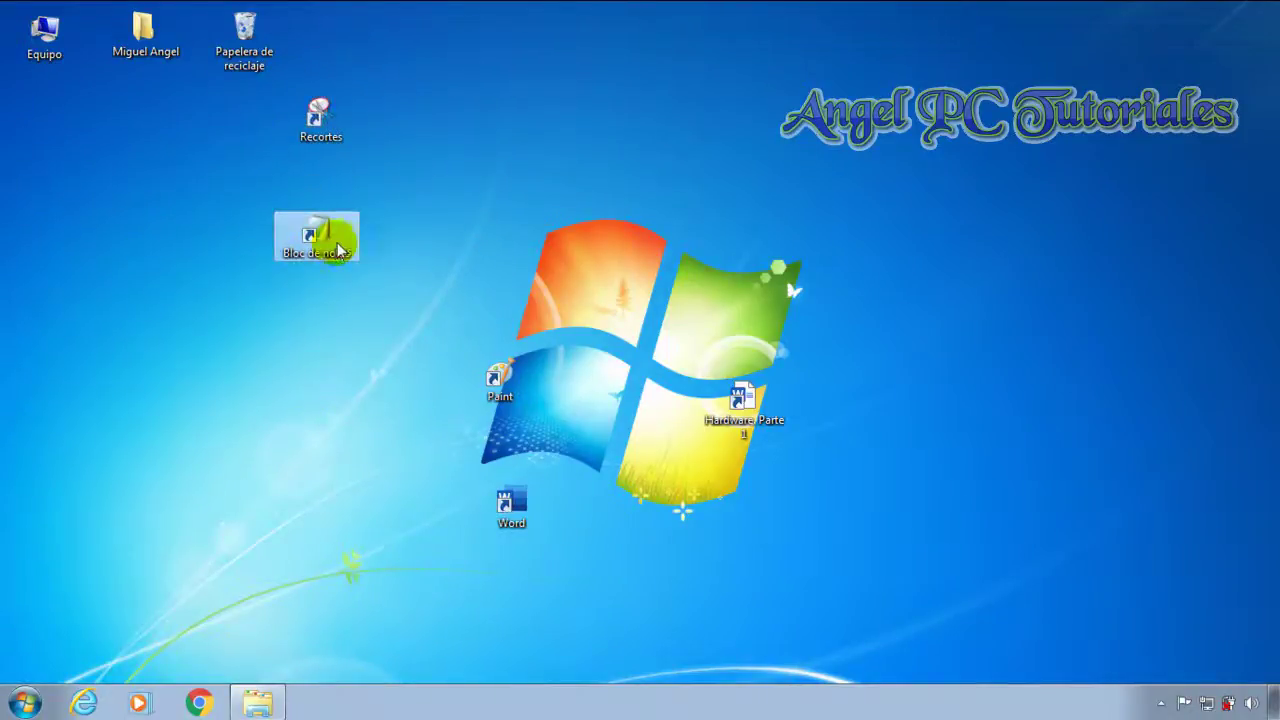
left_click(471, 212)
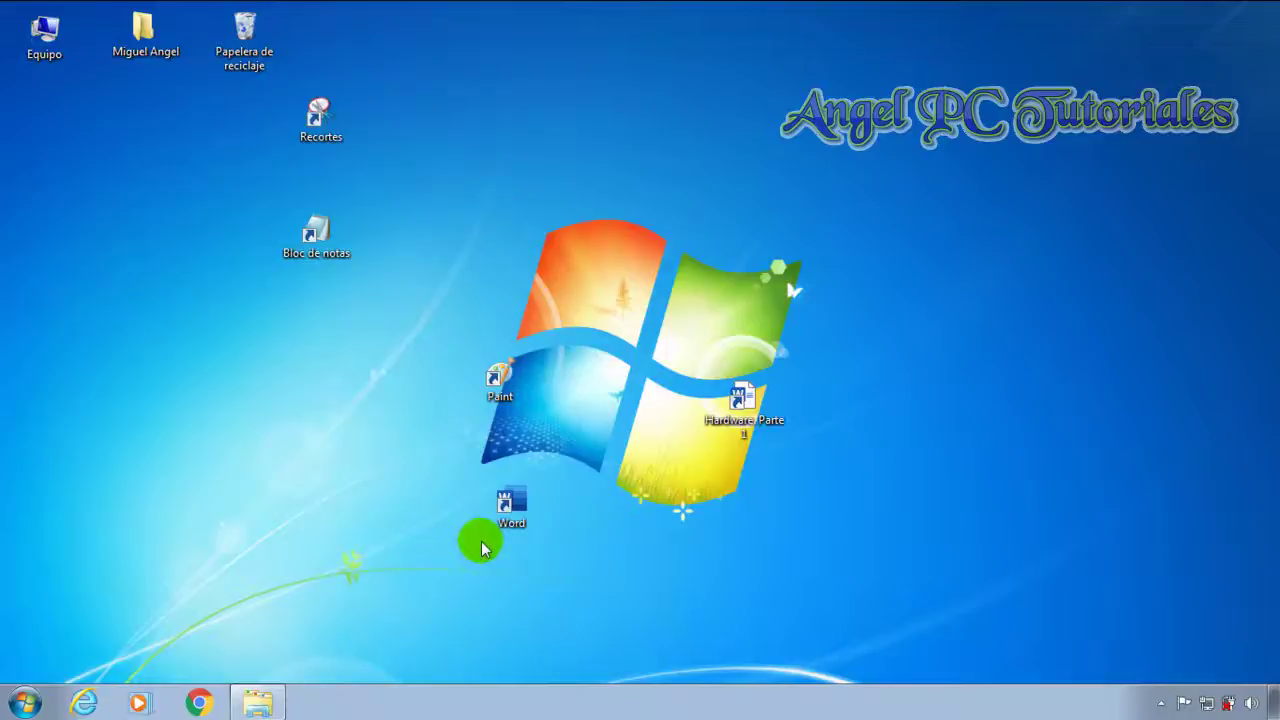